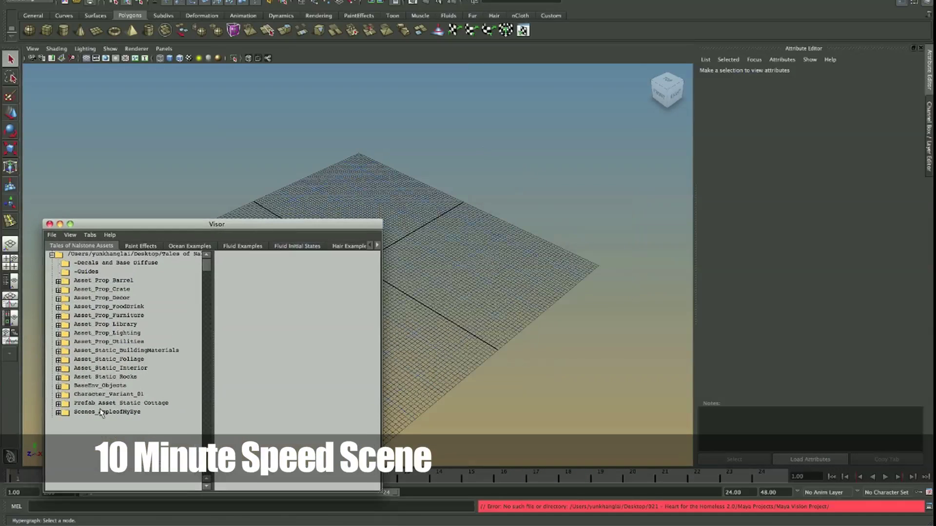
# Place the wooden plank floor asset in the scene and scale it up
pyautogui.moveTo(299, 338); pyautogui.dragTo(600, 174)
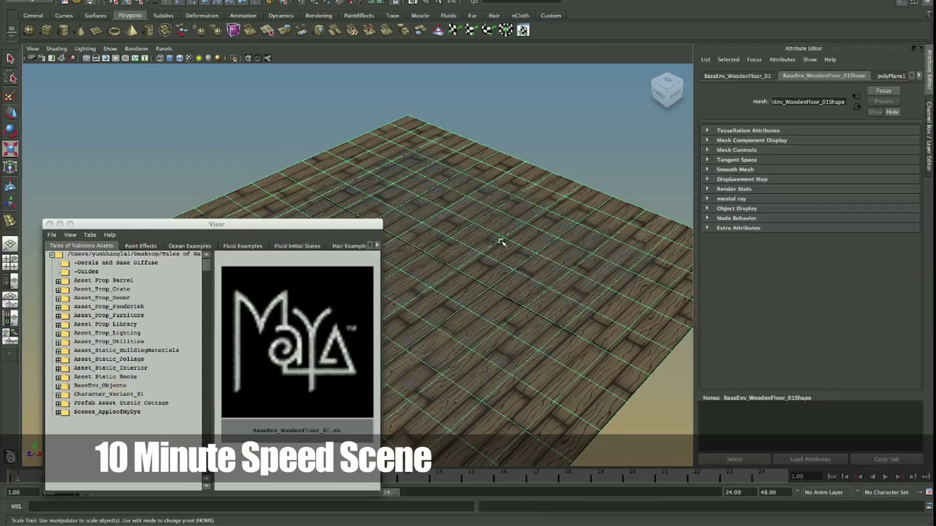
pyautogui.press('r')
pyautogui.moveTo(426, 252); pyautogui.dragTo(390, 263)
pyautogui.moveTo(428, 183); pyautogui.dragTo(418, 188)
pyautogui.press('w')
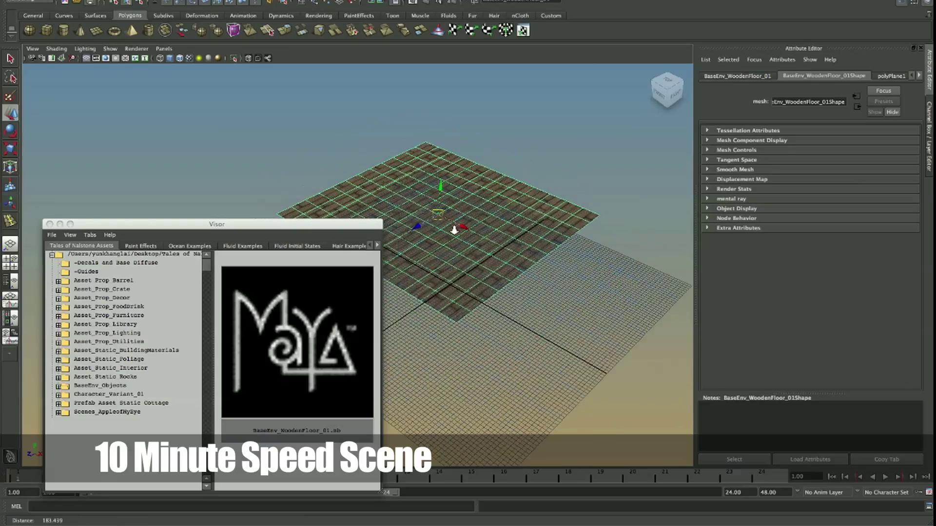
# Add the rock wall prefab from the static cottage folder and scale it down
pyautogui.click(121, 403)
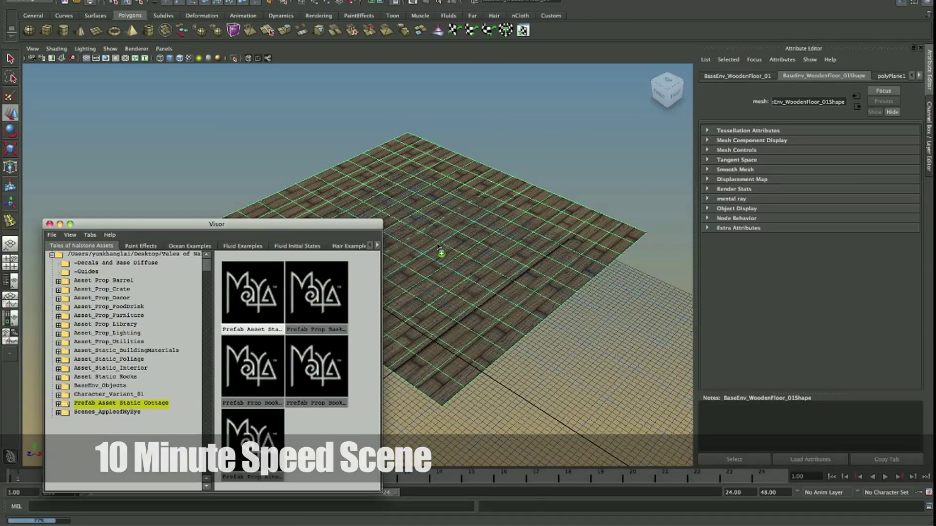
pyautogui.moveTo(253, 293); pyautogui.dragTo(472, 338, button='middle')
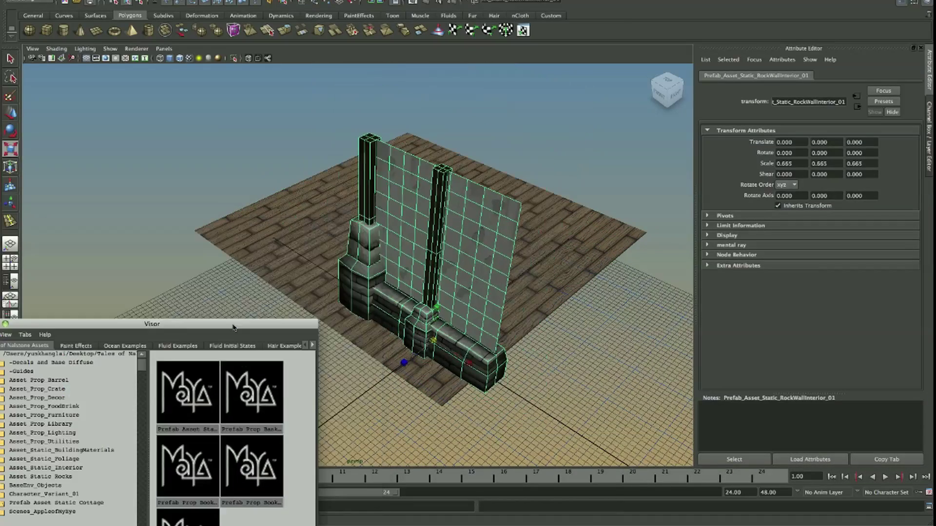
pyautogui.moveTo(468, 307)
pyautogui.keyDown('alt'); pyautogui.mouseDown()
pyautogui.moveTo(474, 194)
pyautogui.moveTo(431, 185)
pyautogui.moveTo(508, 186)
pyautogui.moveTo(358, 248)
pyautogui.moveTo(680, 337)
pyautogui.moveTo(155, 227)
pyautogui.moveTo(133, 238)
pyautogui.moveTo(307, 293)
pyautogui.mouseUp(); pyautogui.keyUp('alt')
pyautogui.press('r')
# Duplicate the wall section, rotate the copy 90° in Y, and slide it into the corner
pyautogui.hotkey('ctrl', 'd')
pyautogui.hotkey('ctrl', 'd')
pyautogui.hotkey('ctrl', 'd')
pyautogui.hotkey('ctrl', 'a')
pyautogui.press('Return')
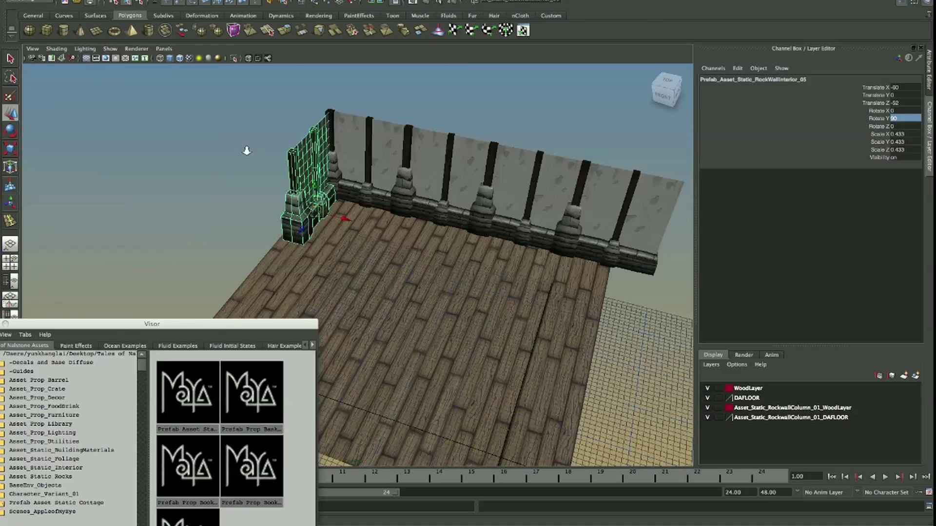
pyautogui.moveTo(267, 192)
pyautogui.mouseDown()
pyautogui.moveTo(305, 184)
pyautogui.moveTo(220, 201)
pyautogui.mouseUp()
pyautogui.click(259, 98)
pyautogui.moveTo(259, 98)
pyautogui.keyDown('alt'); pyautogui.mouseDown()
pyautogui.moveTo(390, 244)
pyautogui.moveTo(330, 241)
pyautogui.mouseUp(); pyautogui.keyUp('alt')
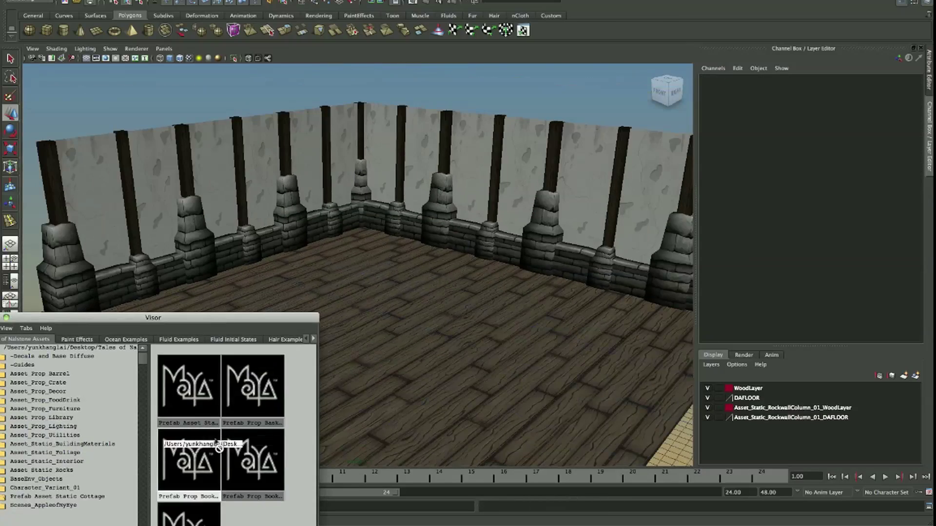
# Add a bookshelf, move it against the back wall and scale it down
pyautogui.moveTo(369, 371); pyautogui.dragTo(370, 371)
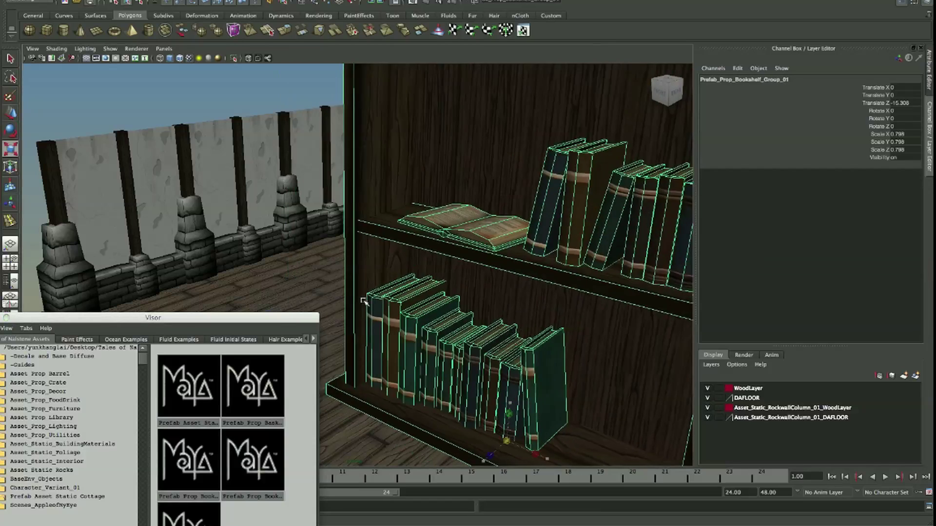
pyautogui.moveTo(393, 258)
pyautogui.mouseDown()
pyautogui.moveTo(407, 266)
pyautogui.moveTo(496, 243)
pyautogui.moveTo(360, 304)
pyautogui.mouseUp()
pyautogui.press('r')
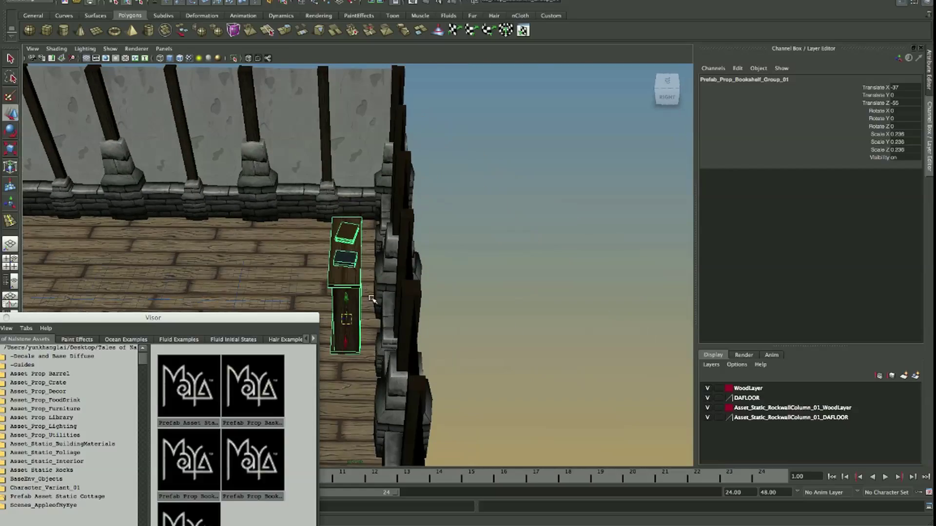
pyautogui.press('[')
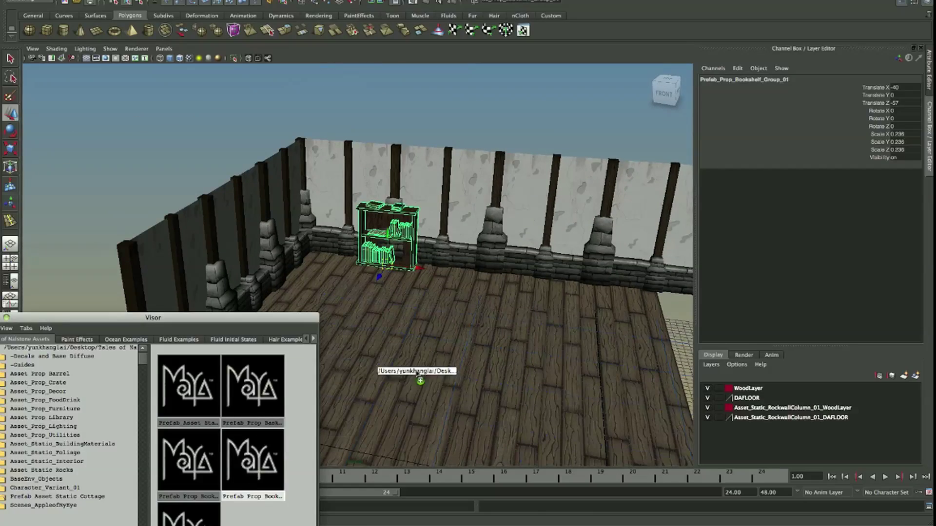
# Add a second bookshelf and move it to the far wall
pyautogui.moveTo(253, 461); pyautogui.dragTo(447, 353, button='middle')
pyautogui.click(448, 352)
pyautogui.press('w')
pyautogui.moveTo(447, 352)
pyautogui.mouseDown()
pyautogui.moveTo(525, 251)
pyautogui.moveTo(464, 250)
pyautogui.mouseUp()
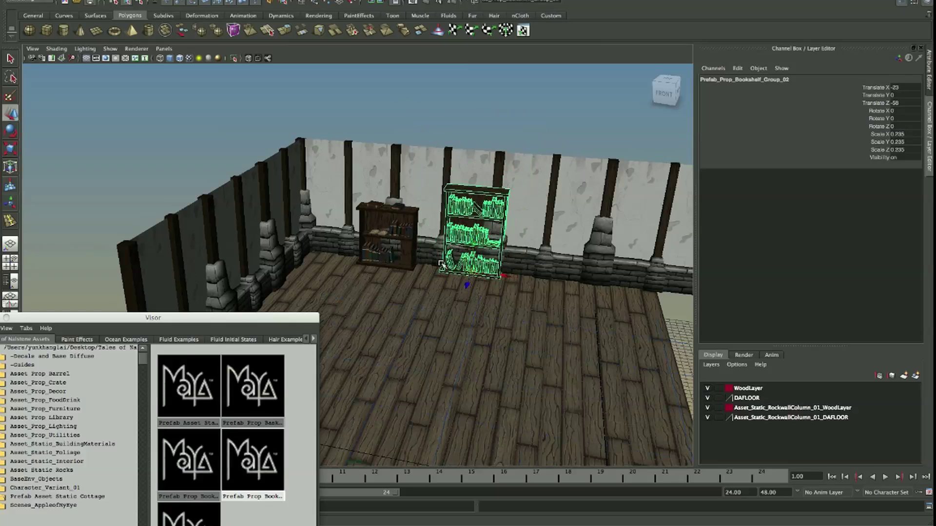
pyautogui.scroll(5, 444, 272)
# Nudge the left bookshelf beside the other and bring in the kitchen shelf with bottles
pyautogui.moveTo(444, 272)
pyautogui.keyDown('alt'); pyautogui.mouseDown()
pyautogui.moveTo(402, 341)
pyautogui.moveTo(461, 314)
pyautogui.mouseUp(); pyautogui.keyUp('alt')
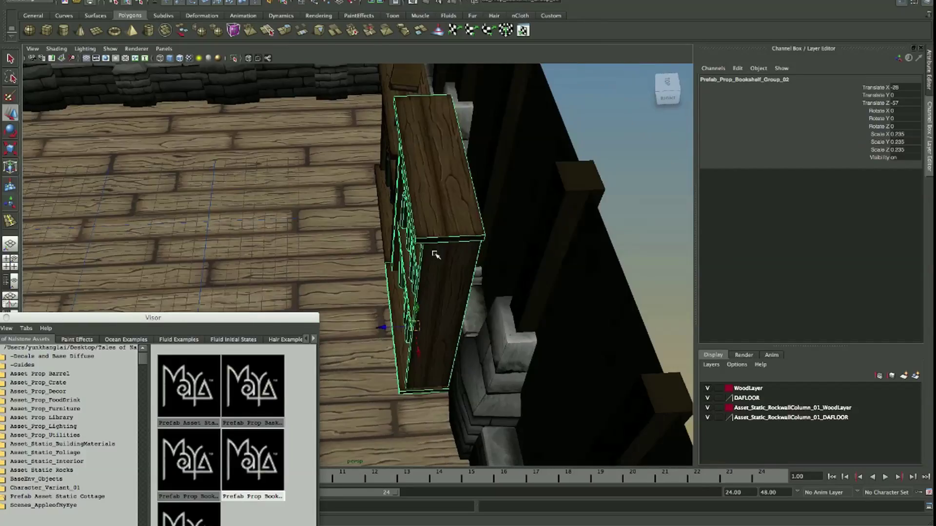
pyautogui.click(226, 291)
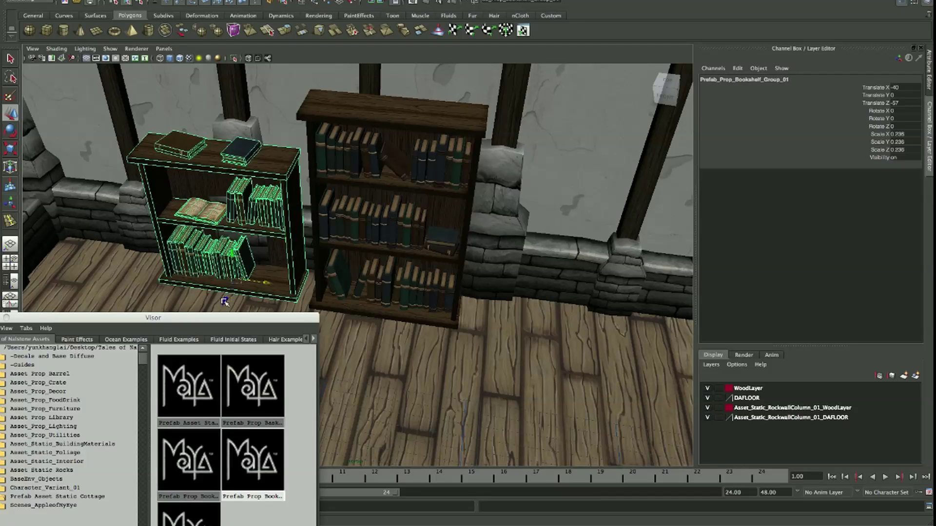
pyautogui.moveTo(225, 301); pyautogui.dragTo(269, 285)
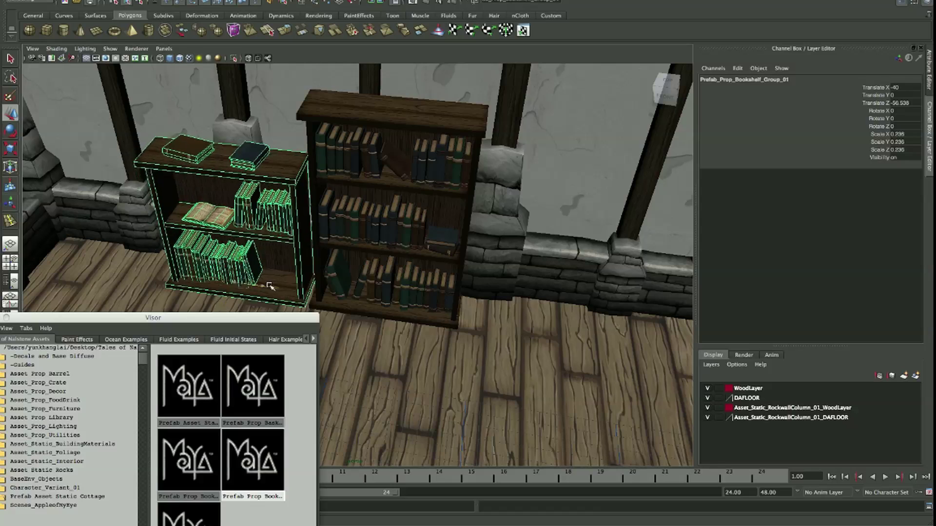
pyautogui.scroll(-5, 367, 242)
pyautogui.moveTo(189, 461); pyautogui.dragTo(401, 371)
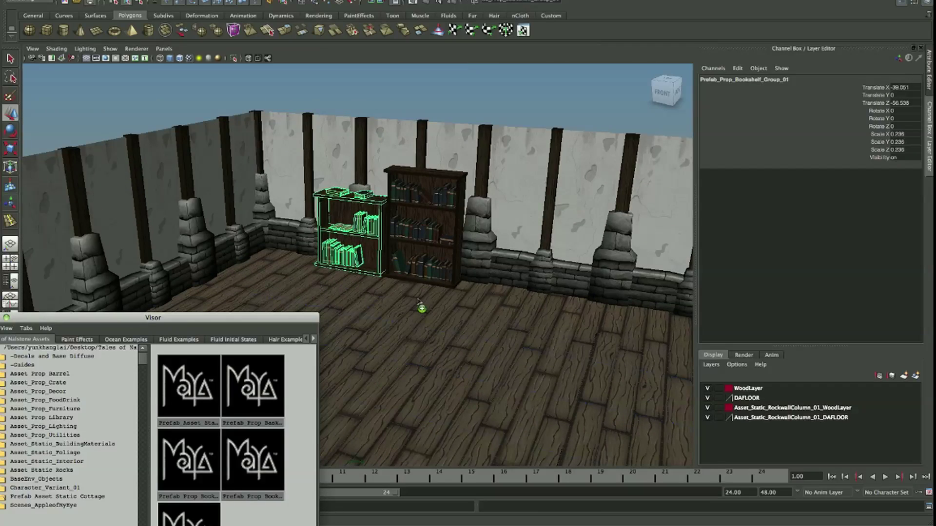
pyautogui.moveTo(402, 295); pyautogui.dragTo(402, 295)
pyautogui.scroll(-5, 391, 231)
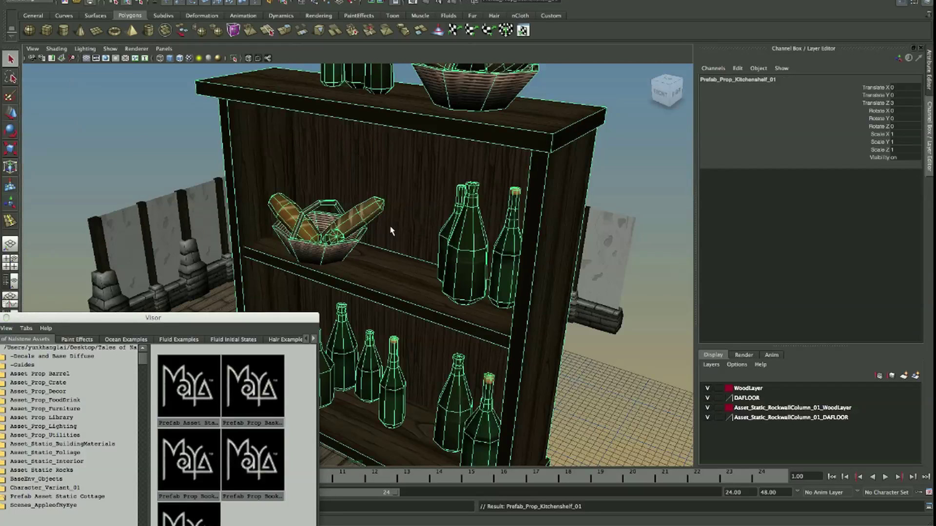
# Scale the kitchen shelf down to 0.2 and move it left of the bookshelves
pyautogui.press('r')
pyautogui.scroll(-5, 407, 254)
pyautogui.moveTo(408, 255); pyautogui.dragTo(366, 278)
pyautogui.press('w')
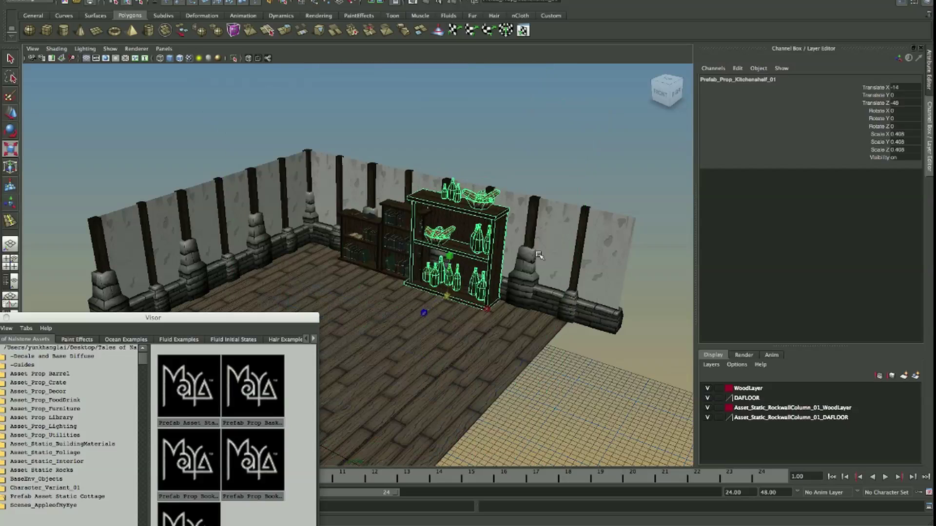
pyautogui.moveTo(439, 278); pyautogui.dragTo(499, 276)
pyautogui.scroll(5, 500, 276)
pyautogui.scroll(3, 224, 262)
pyautogui.moveTo(224, 261); pyautogui.dragTo(242, 262, button='middle')
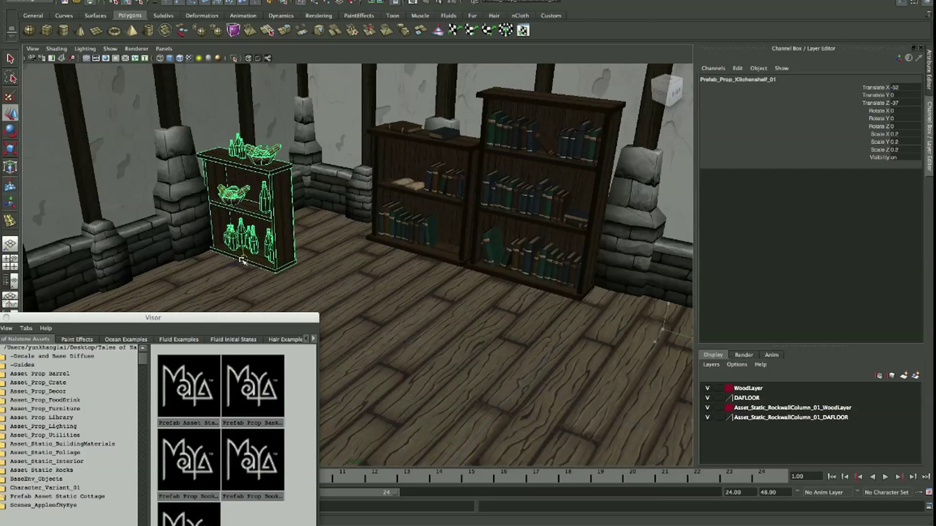
# Rotate the shelf 90° in Y, push it against the left wall, and place the copy further along
pyautogui.click(900, 118)
pyautogui.write('90')
pyautogui.press('Return')
pyautogui.keyDown('alt'); pyautogui.moveTo(329, 219); pyautogui.dragTo(307, 205); pyautogui.keyUp('alt')
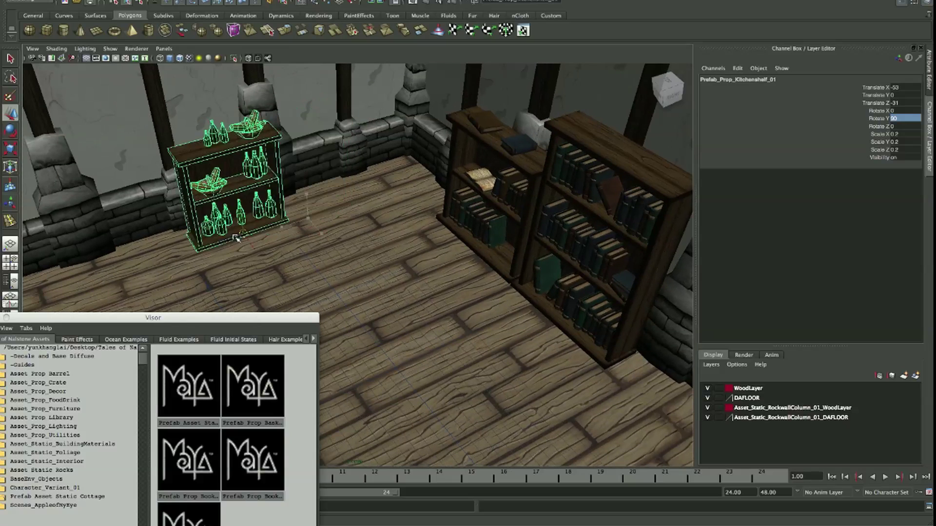
pyautogui.moveTo(242, 219); pyautogui.dragTo(291, 210)
pyautogui.press('r')
pyautogui.moveTo(292, 209); pyautogui.dragTo(293, 207, button='middle')
pyautogui.moveTo(172, 246); pyautogui.dragTo(122, 273)
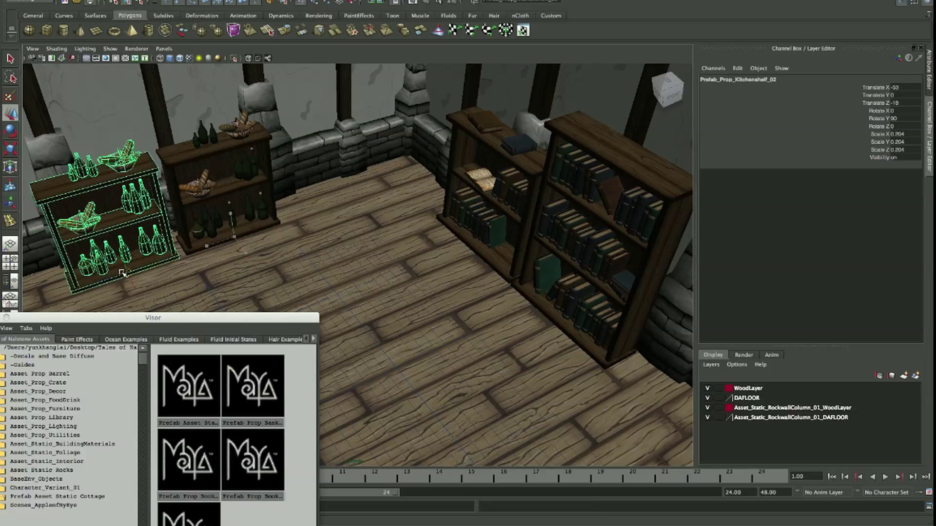
# Delete a single bottle from the shelf and select a book on the bookshelf
pyautogui.click(135, 191)
pyautogui.press('Up')
pyautogui.press('Down')
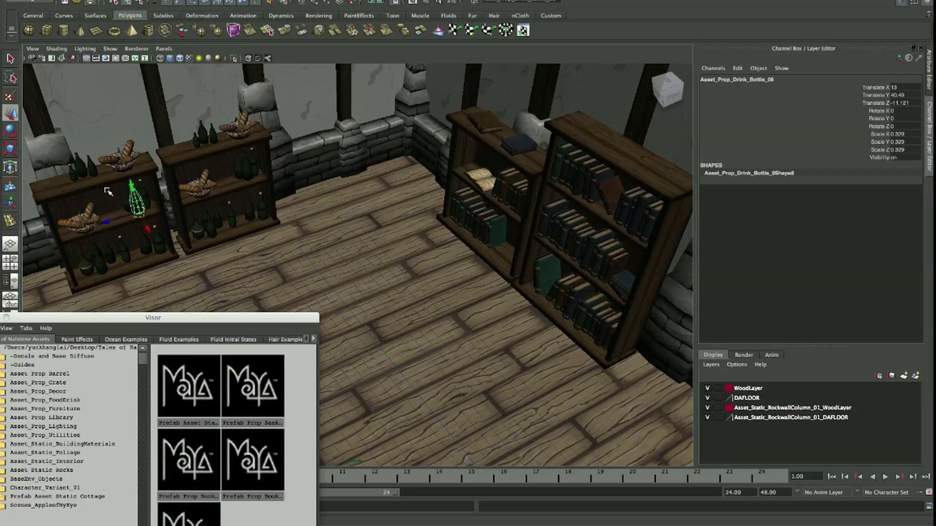
pyautogui.press('Delete')
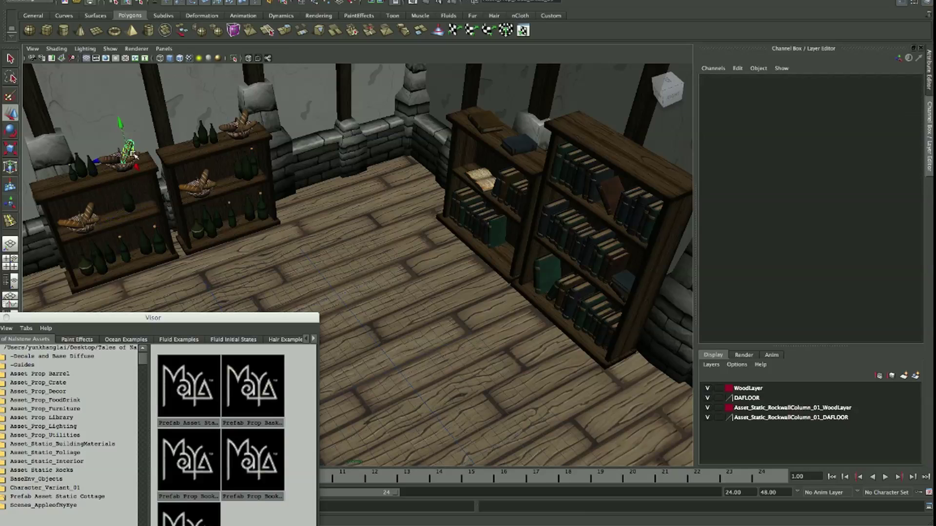
pyautogui.click(476, 180)
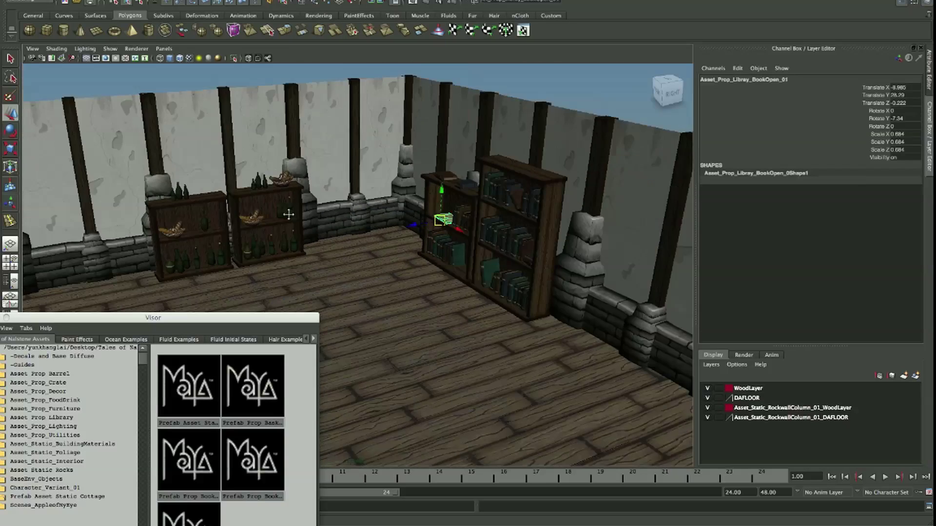
pyautogui.keyDown('alt'); pyautogui.moveTo(478, 181); pyautogui.dragTo(410, 219); pyautogui.keyUp('alt')
pyautogui.click(123, 373)
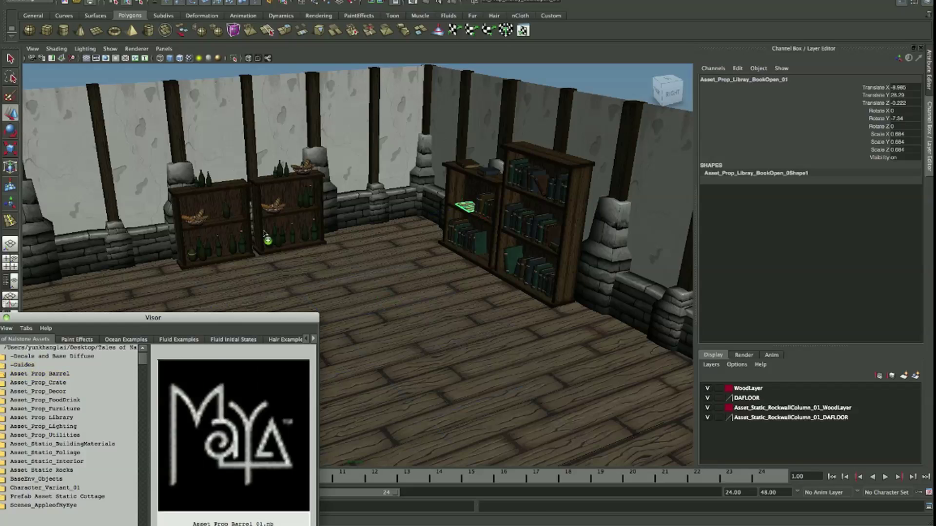
# Add barrels beside the bookshelves, scale them, and arrange a three-barrel cluster
pyautogui.moveTo(266, 239); pyautogui.dragTo(267, 240)
pyautogui.press('f')
pyautogui.moveTo(329, 220)
pyautogui.keyDown('alt'); pyautogui.mouseDown()
pyautogui.moveTo(439, 219)
pyautogui.moveTo(413, 308)
pyautogui.moveTo(370, 279)
pyautogui.moveTo(415, 300)
pyautogui.mouseUp(); pyautogui.keyUp('alt')
pyautogui.click(448, 183)
pyautogui.press('r')
pyautogui.press('f')
pyautogui.click(444, 302)
pyautogui.click(475, 293)
pyautogui.click(388, 278)
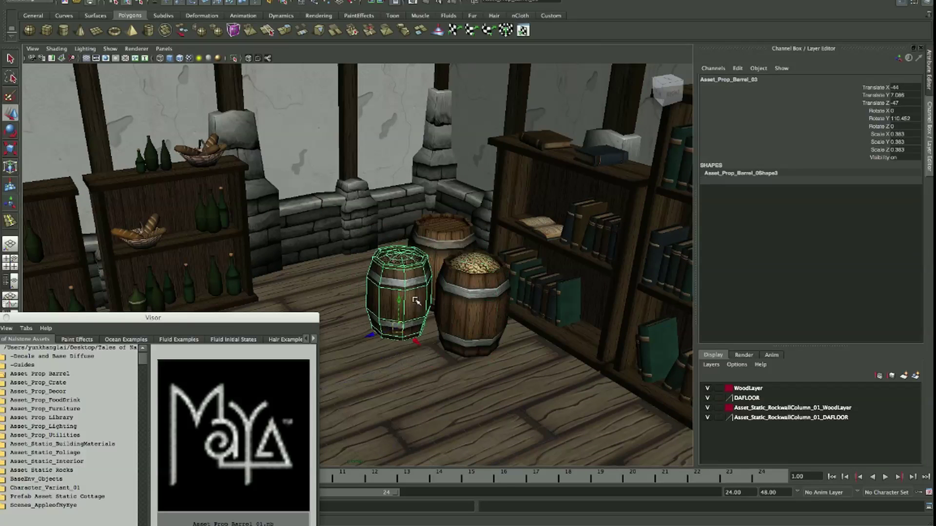
# Bring the wooden crate pile in from the Asset_Prop_Crate folder
pyautogui.click(51, 385)
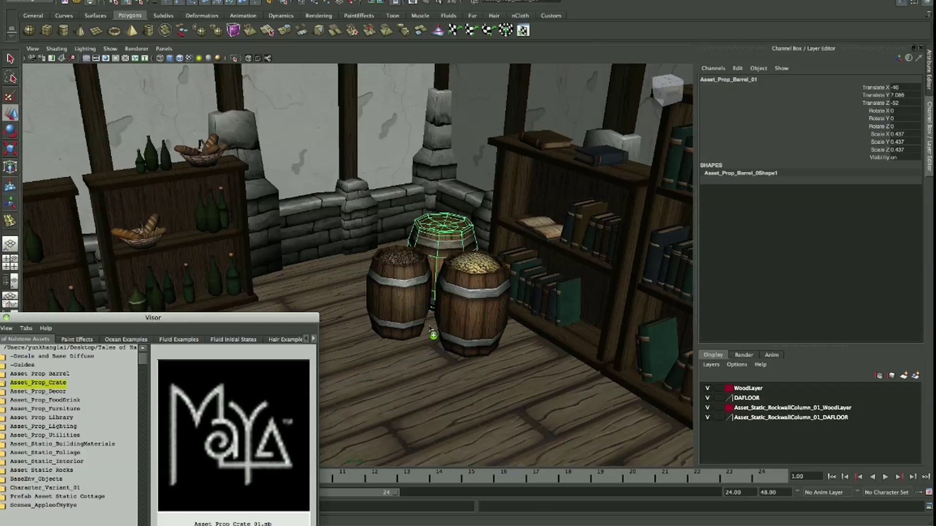
pyautogui.moveTo(433, 335); pyautogui.dragTo(434, 335)
pyautogui.keyDown('alt'); pyautogui.moveTo(422, 209); pyautogui.dragTo(468, 208); pyautogui.keyUp('alt')
# Select and delete the unwanted crates from the pile
pyautogui.keyDown('shift'); pyautogui.click(523, 220); pyautogui.keyUp('shift')
pyautogui.keyDown('shift'); pyautogui.click(443, 160); pyautogui.keyUp('shift')
pyautogui.keyDown('shift'); pyautogui.click(437, 242); pyautogui.keyUp('shift')
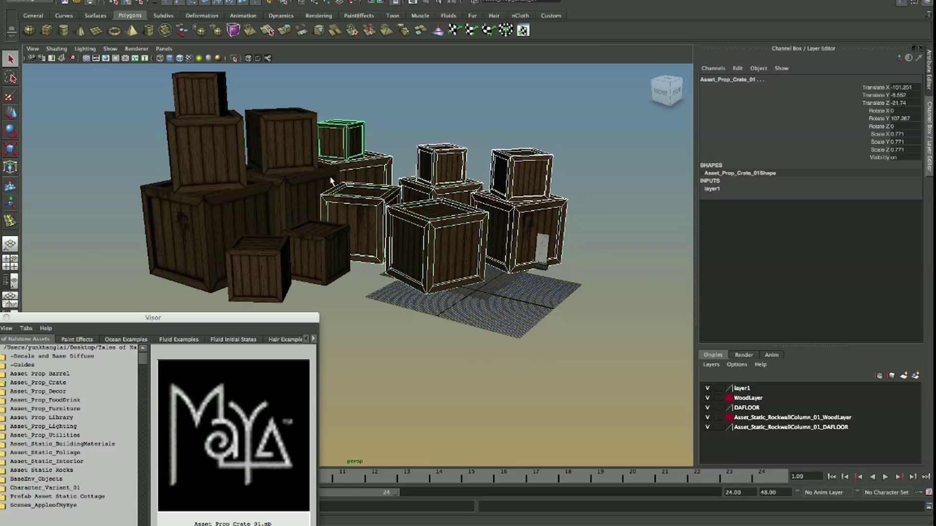
pyautogui.press('Delete')
pyautogui.click(199, 94)
pyautogui.press('Delete')
pyautogui.click(219, 220)
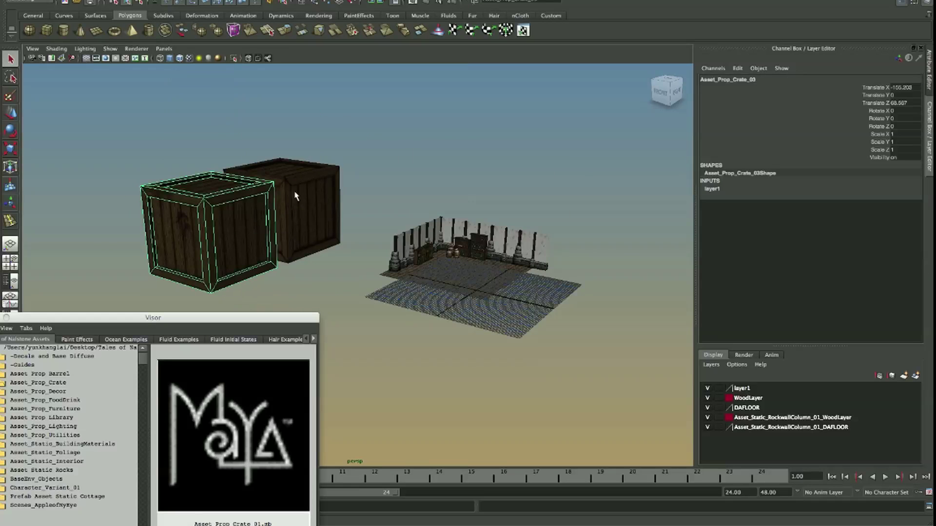
# Move the left crate toward the room and delete the right crate
pyautogui.keyDown('alt'); pyautogui.moveTo(347, 238); pyautogui.dragTo(343, 225); pyautogui.keyUp('alt')
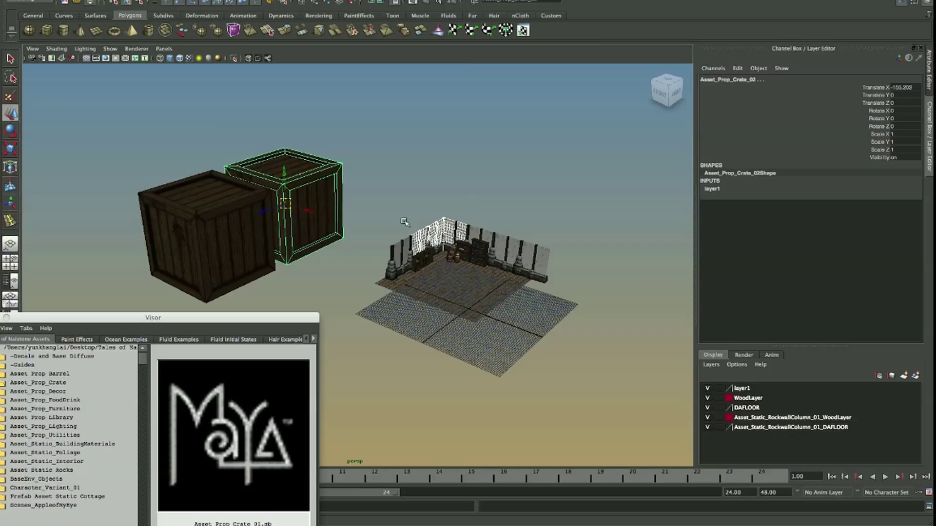
pyautogui.click(265, 218)
pyautogui.moveTo(236, 244); pyautogui.dragTo(413, 229)
pyautogui.press('Delete')
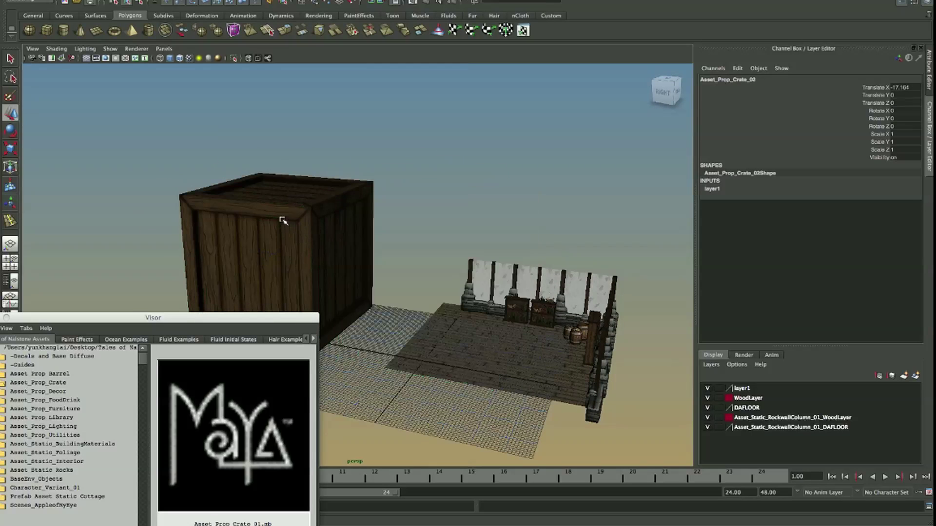
# Shrink the remaining crate, set it in the corner beside the barrels, and duplicate it
pyautogui.click(282, 220)
pyautogui.press('r')
pyautogui.press('w')
pyautogui.moveTo(282, 219)
pyautogui.mouseDown()
pyautogui.moveTo(263, 235)
pyautogui.moveTo(573, 333)
pyautogui.moveTo(439, 307)
pyautogui.mouseUp()
pyautogui.press('f')
pyautogui.press('r')
pyautogui.moveTo(315, 286); pyautogui.dragTo(300, 293)
pyautogui.press('w')
pyautogui.moveTo(410, 292)
pyautogui.keyDown('alt'); pyautogui.mouseDown()
pyautogui.moveTo(447, 295)
pyautogui.moveTo(444, 238)
pyautogui.moveTo(501, 150)
pyautogui.moveTo(512, 176)
pyautogui.moveTo(502, 196)
pyautogui.mouseUp(); pyautogui.keyUp('alt')
pyautogui.hotkey('ctrl', 'd')
# Select a barrel and move its copy left beside the original
pyautogui.press('r')
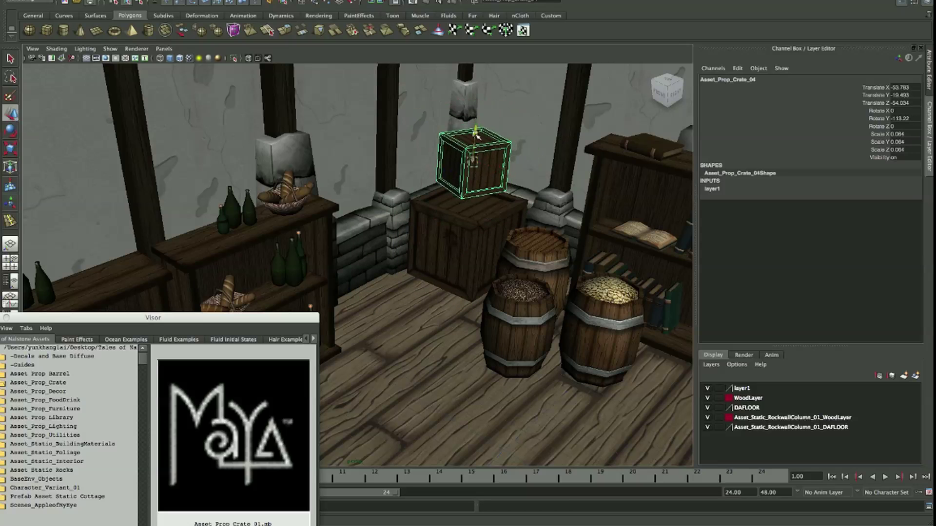
pyautogui.keyDown('alt'); pyautogui.moveTo(474, 149); pyautogui.dragTo(410, 292); pyautogui.keyUp('alt')
pyautogui.click(396, 306)
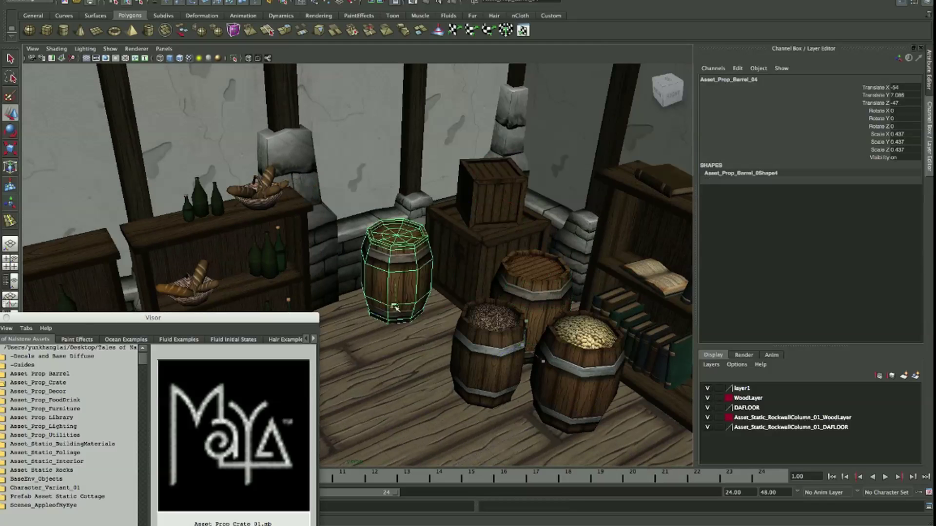
pyautogui.moveTo(366, 333); pyautogui.dragTo(315, 333)
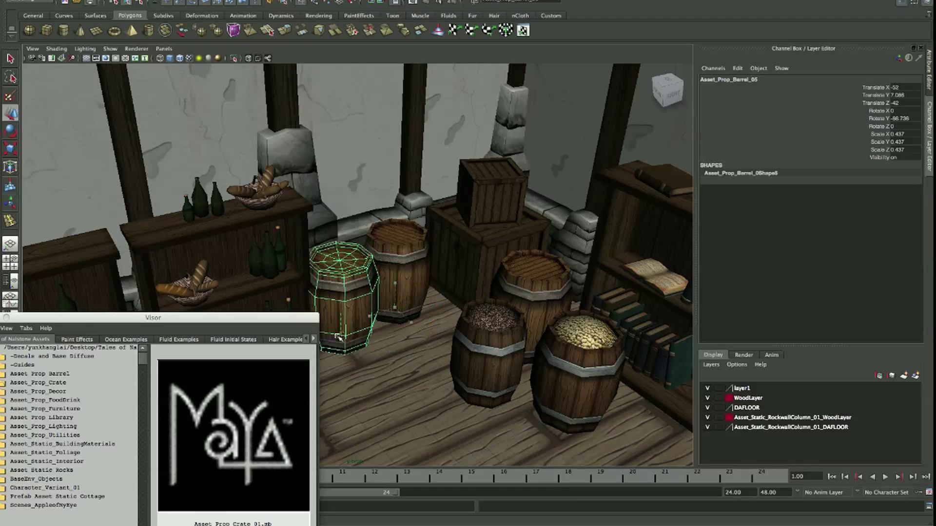
# Raise a barrel and tip it onto its side in front, then frame the room
pyautogui.click(399, 278)
pyautogui.keyDown('alt'); pyautogui.moveTo(398, 278); pyautogui.dragTo(517, 217); pyautogui.keyUp('alt')
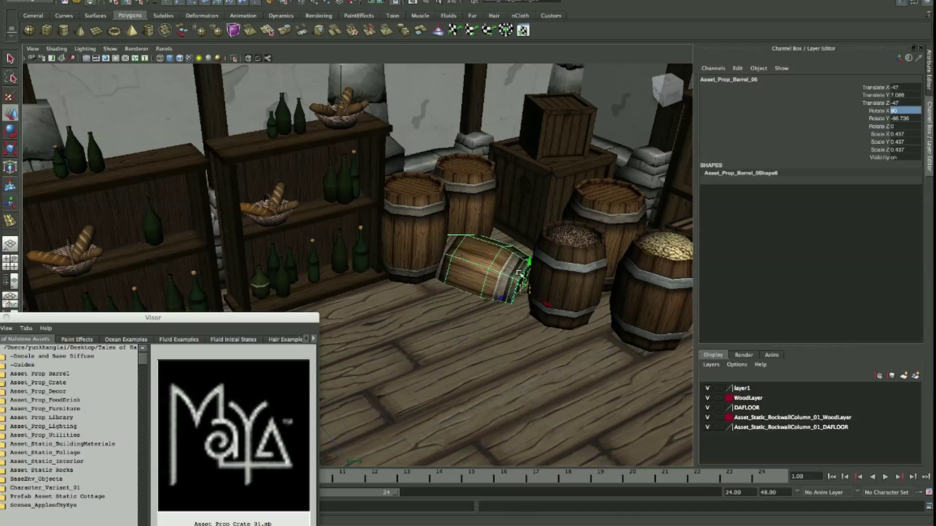
pyautogui.moveTo(518, 274); pyautogui.dragTo(535, 221)
pyautogui.moveTo(517, 273)
pyautogui.mouseDown()
pyautogui.moveTo(484, 263)
pyautogui.moveTo(513, 218)
pyautogui.mouseUp()
pyautogui.press('w')
pyautogui.press('a')
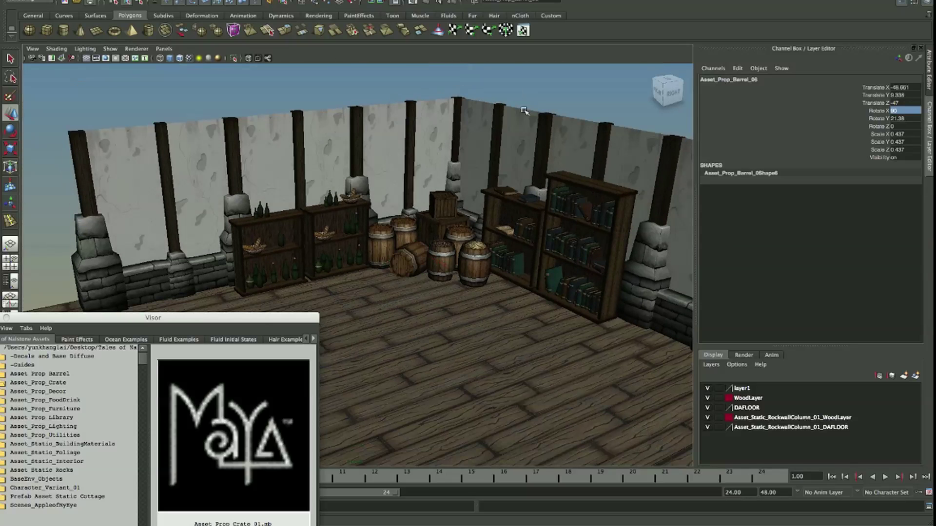
pyautogui.click(293, 403)
# Import the chair set from Asset_Prop_Furniture and scale it down
pyautogui.click(59, 417)
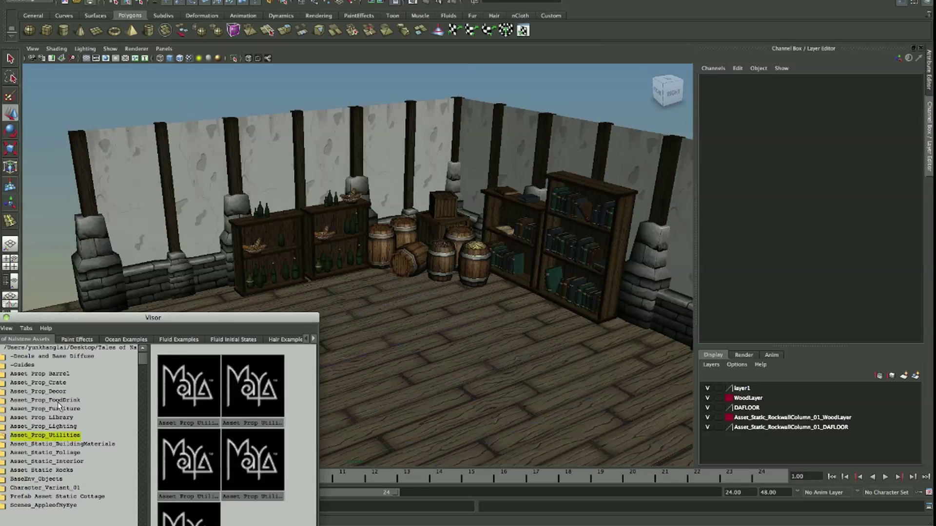
pyautogui.click(61, 400)
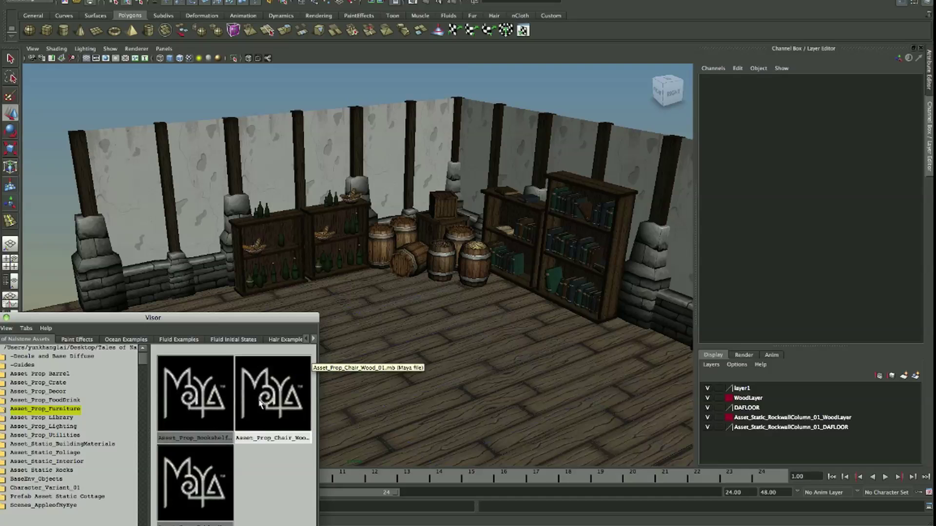
pyautogui.moveTo(403, 337); pyautogui.dragTo(403, 338)
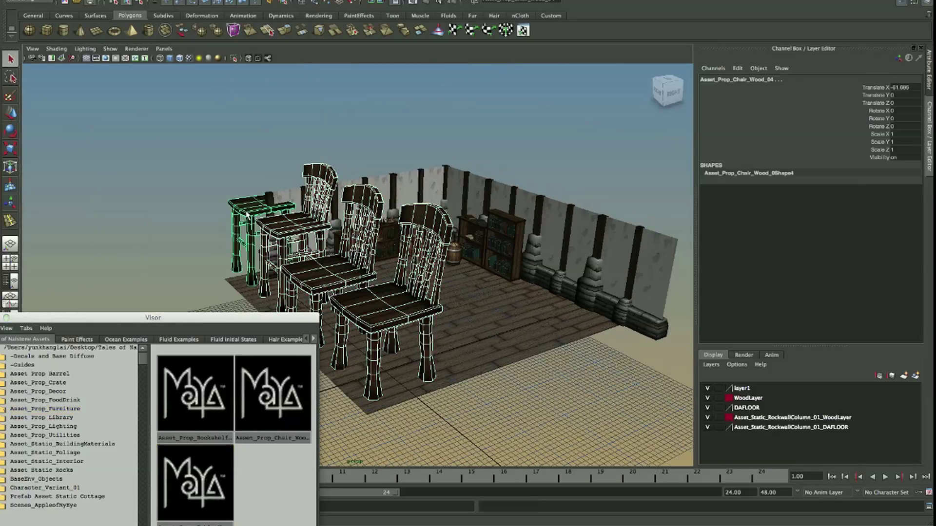
pyautogui.press('r')
pyautogui.moveTo(246, 215); pyautogui.dragTo(288, 238)
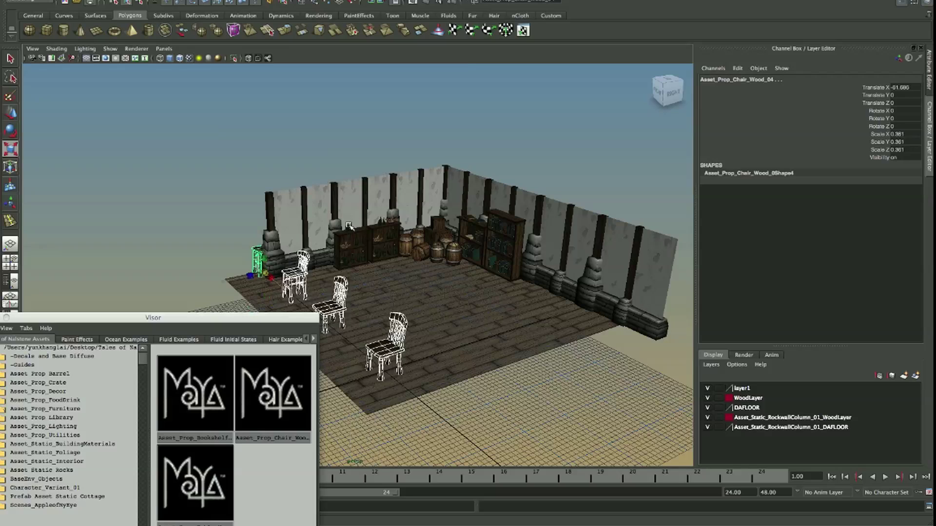
pyautogui.press('f')
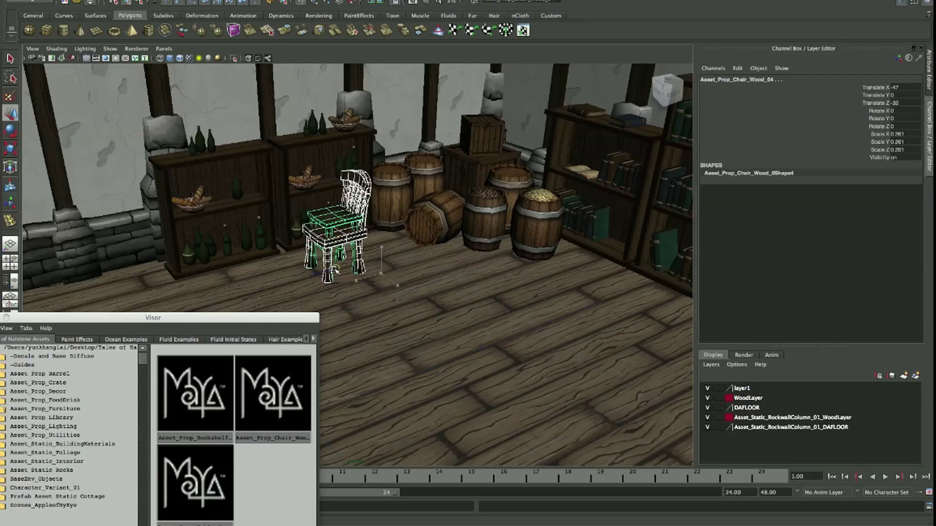
# Turn a chair, duplicate it, and move the copy toward the barrels
pyautogui.moveTo(336, 292)
pyautogui.mouseDown()
pyautogui.moveTo(322, 285)
pyautogui.moveTo(409, 299)
pyautogui.moveTo(372, 261)
pyautogui.mouseUp()
pyautogui.press('w')
pyautogui.hotkey('ctrl', 'd')
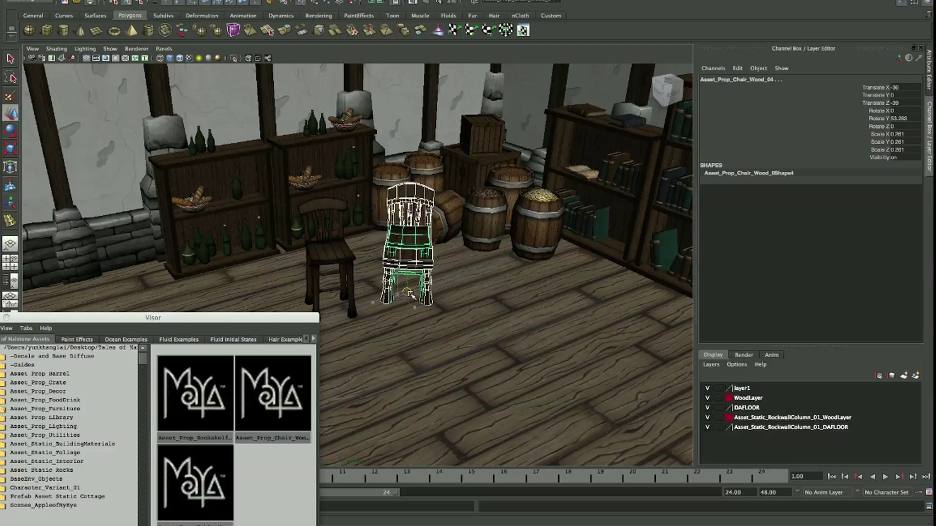
pyautogui.hotkey('ctrl', 'd')
pyautogui.moveTo(444, 286)
pyautogui.mouseDown()
pyautogui.moveTo(538, 327)
pyautogui.moveTo(503, 334)
pyautogui.moveTo(568, 364)
pyautogui.mouseUp()
pyautogui.press('e')
pyautogui.press('w')
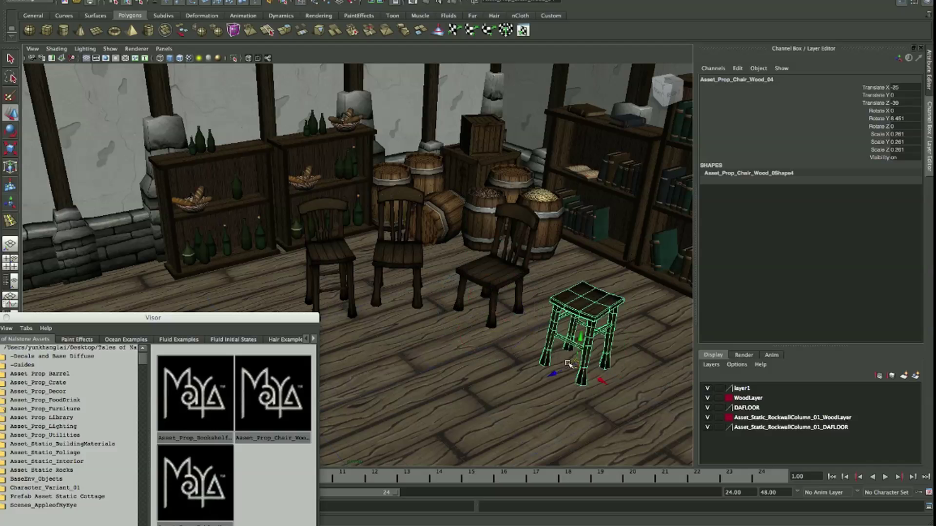
# Place the green rug on the tabletop and shrink it to fit the table
pyautogui.click(418, 320)
pyautogui.press('f')
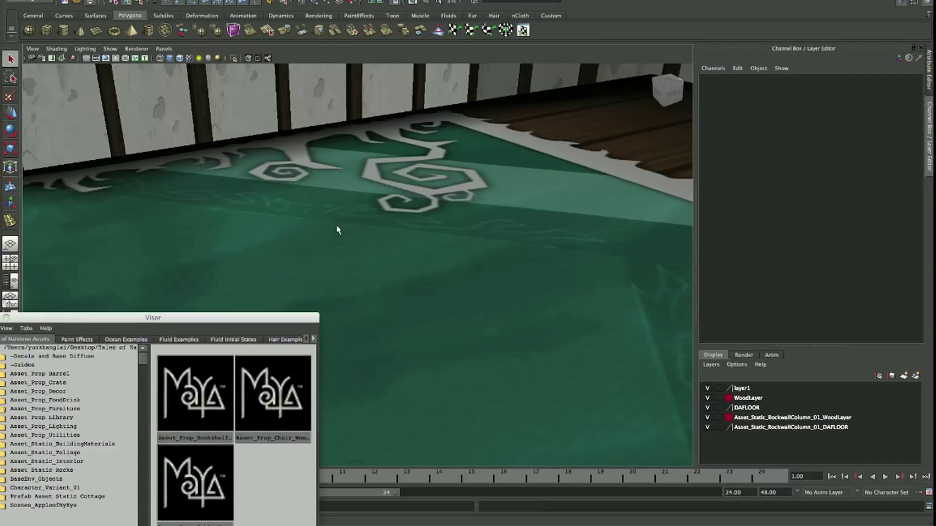
pyautogui.scroll(-5, 513, 209)
pyautogui.scroll(-5, 439, 234)
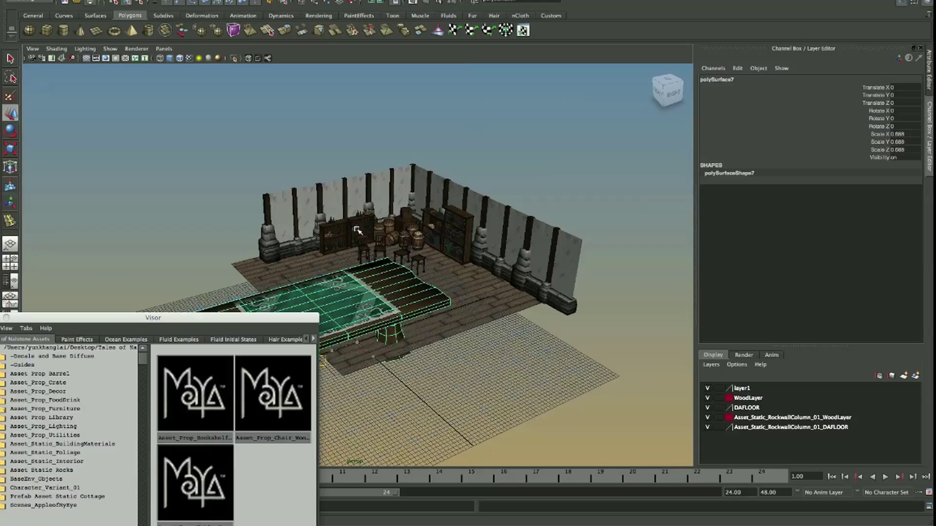
pyautogui.scroll(5, 374, 292)
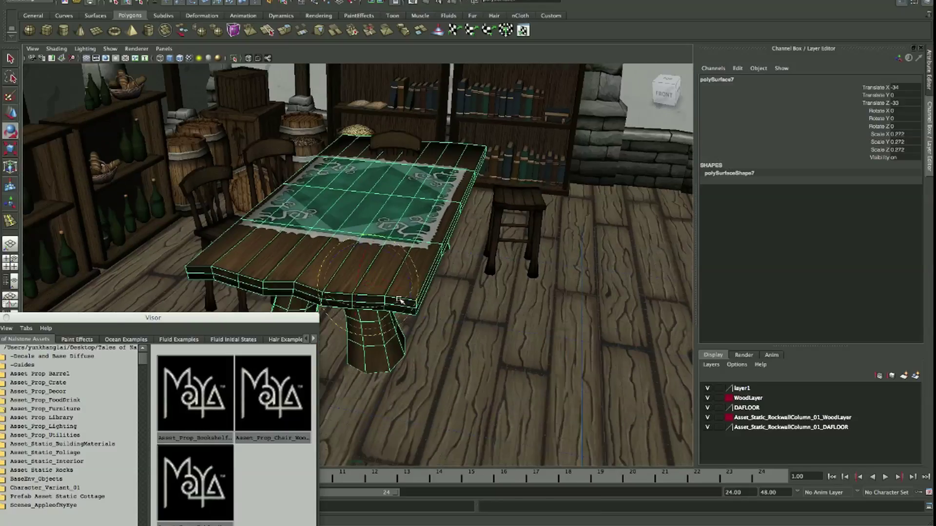
pyautogui.moveTo(399, 300)
pyautogui.mouseDown()
pyautogui.moveTo(339, 303)
pyautogui.moveTo(354, 300)
pyautogui.mouseUp()
pyautogui.press('r')
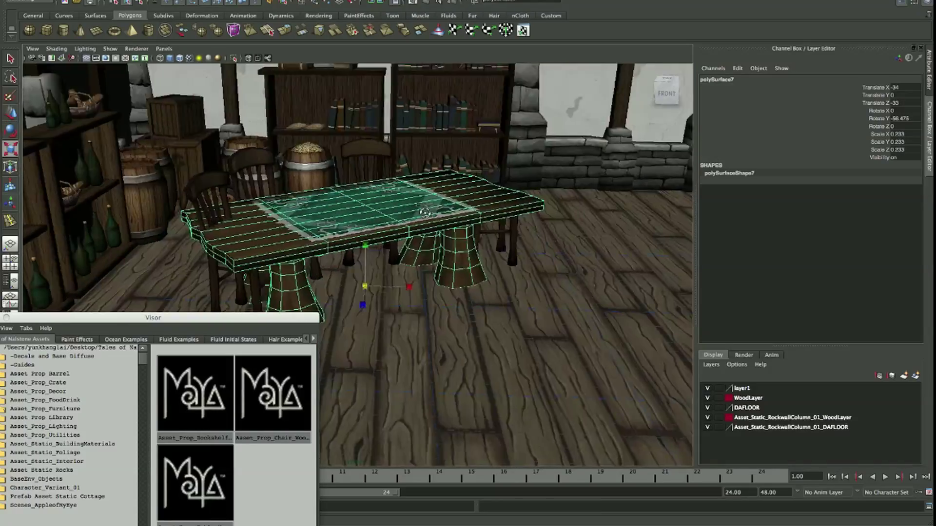
pyautogui.keyDown('alt'); pyautogui.moveTo(222, 201); pyautogui.dragTo(483, 219); pyautogui.keyUp('alt')
# Move the stool to the table's right end and check each chair around the table
pyautogui.click(556, 307)
pyautogui.moveTo(556, 307); pyautogui.dragTo(558, 211)
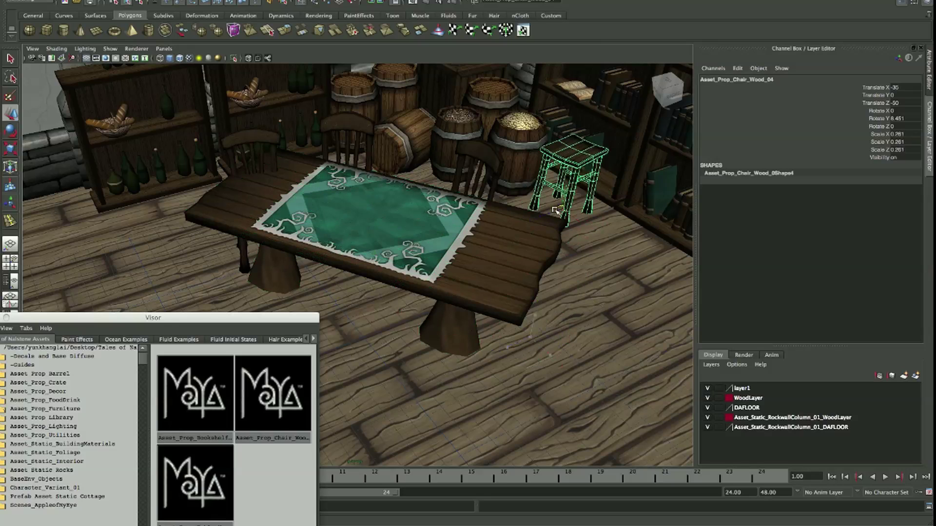
pyautogui.click(253, 155)
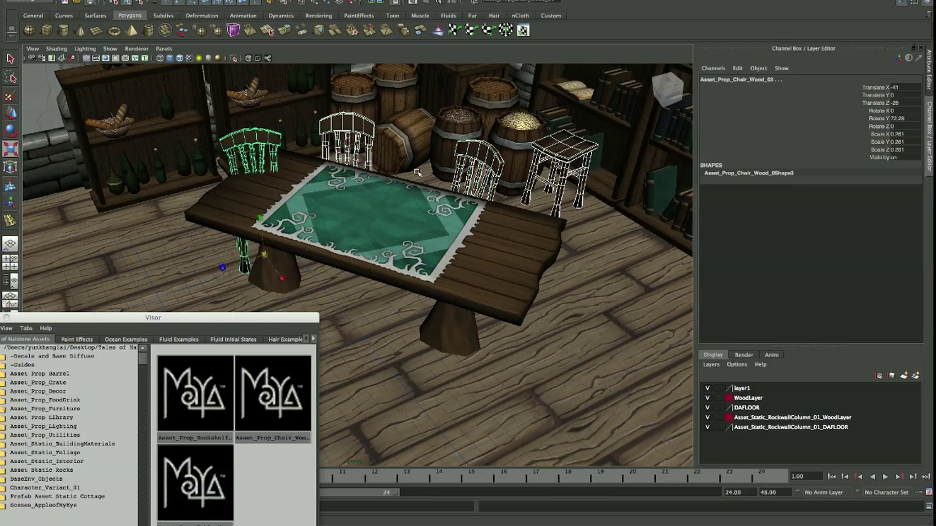
pyautogui.click(358, 161)
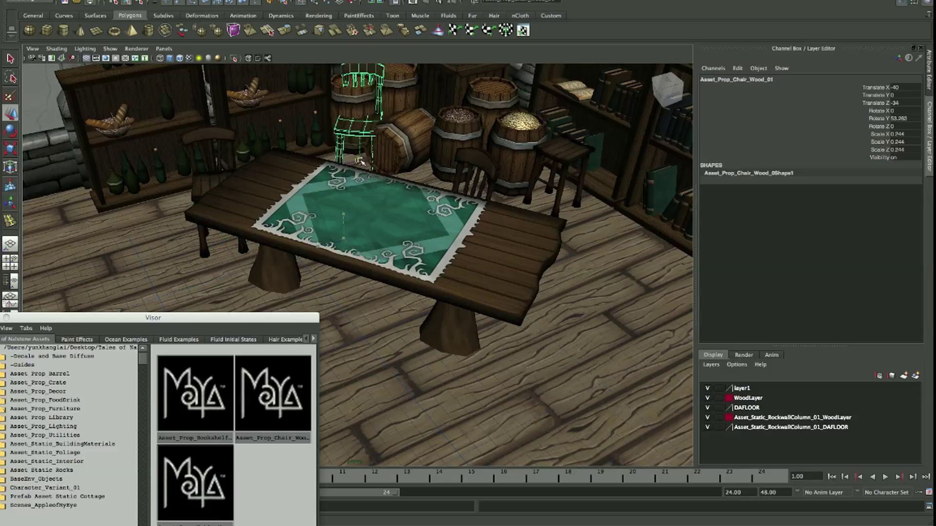
pyautogui.click(484, 192)
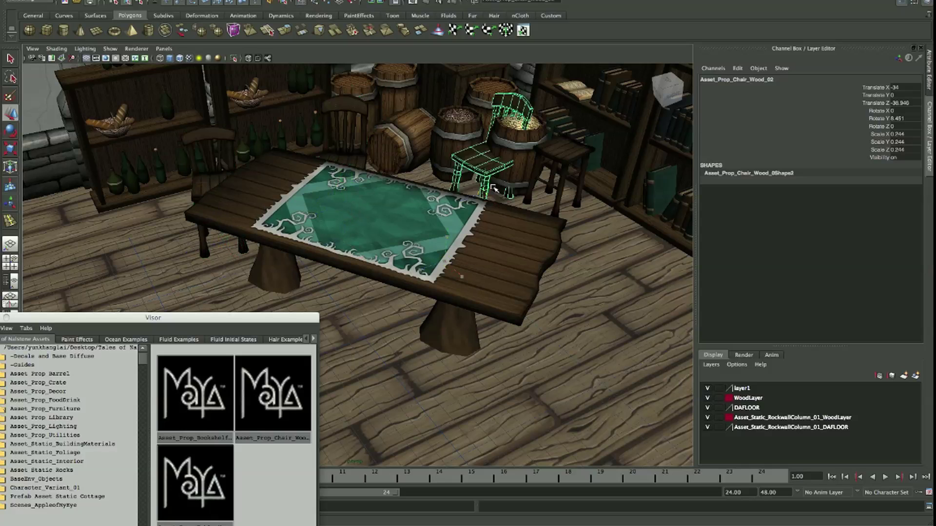
pyautogui.click(544, 189)
pyautogui.keyDown('alt'); pyautogui.moveTo(545, 189); pyautogui.dragTo(439, 220); pyautogui.keyUp('alt')
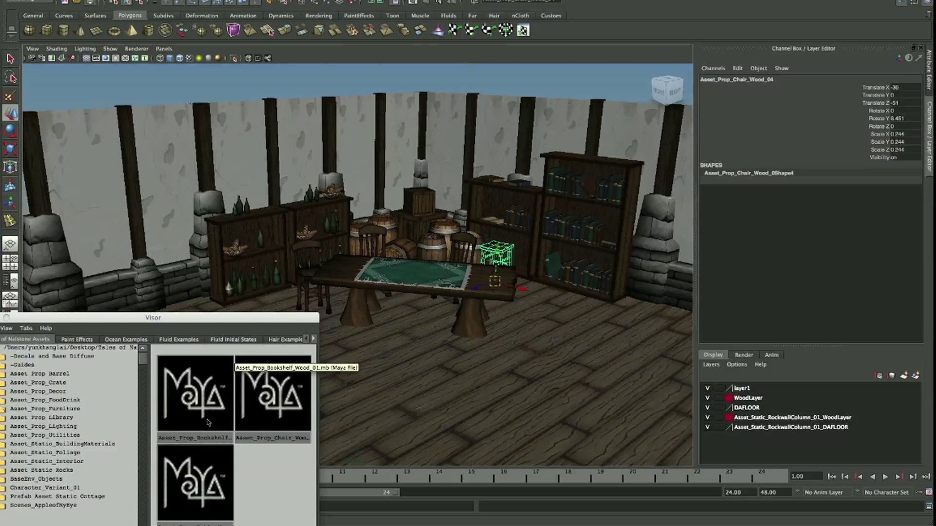
# Bring the teapot in from the utilities folder and move it onto the table
pyautogui.click(44, 434)
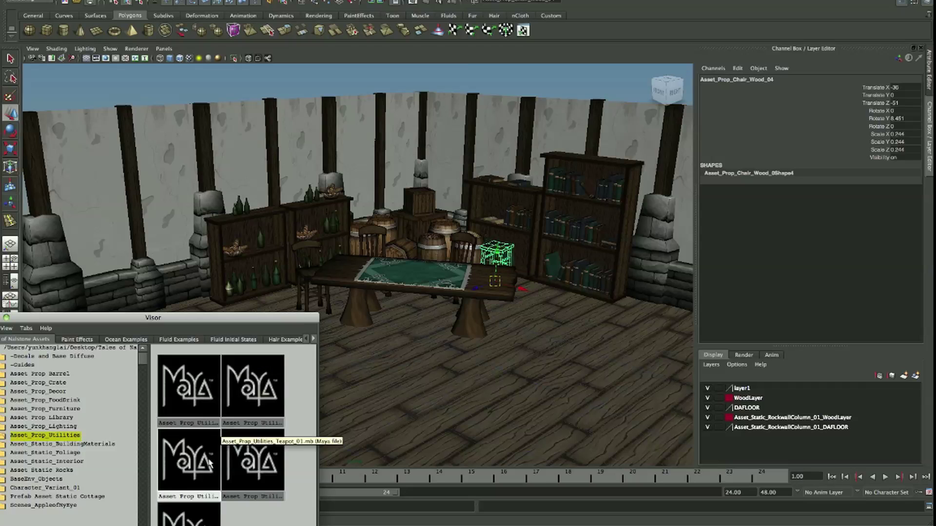
pyautogui.moveTo(466, 291); pyautogui.dragTo(406, 260)
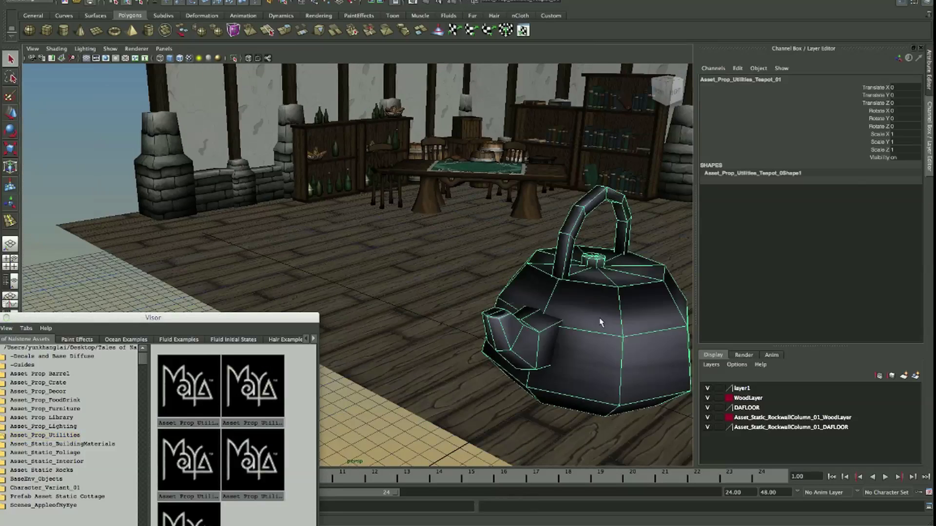
pyautogui.press('w')
pyautogui.moveTo(411, 262); pyautogui.dragTo(382, 250, button='middle')
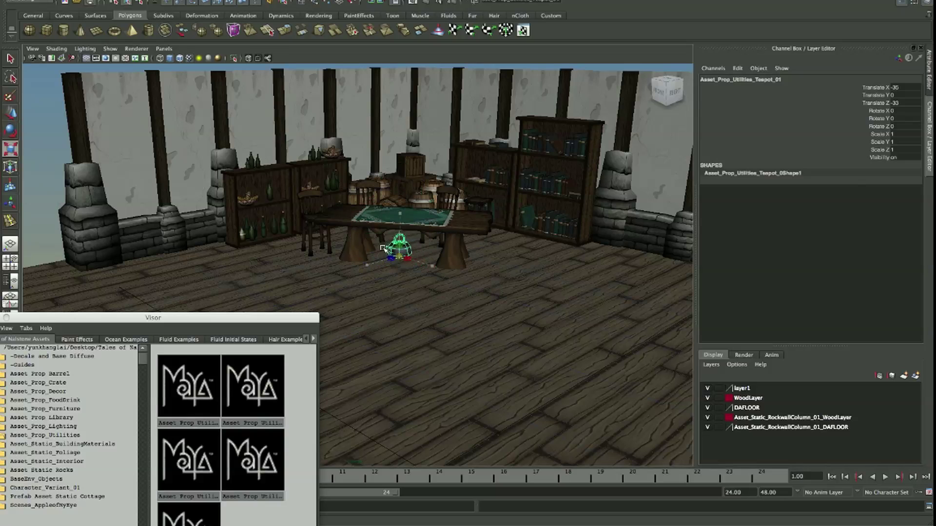
# Slide the teapot to the rug's corner and view the table from a low side angle
pyautogui.keyDown('alt'); pyautogui.moveTo(396, 189); pyautogui.dragTo(439, 212); pyautogui.keyUp('alt')
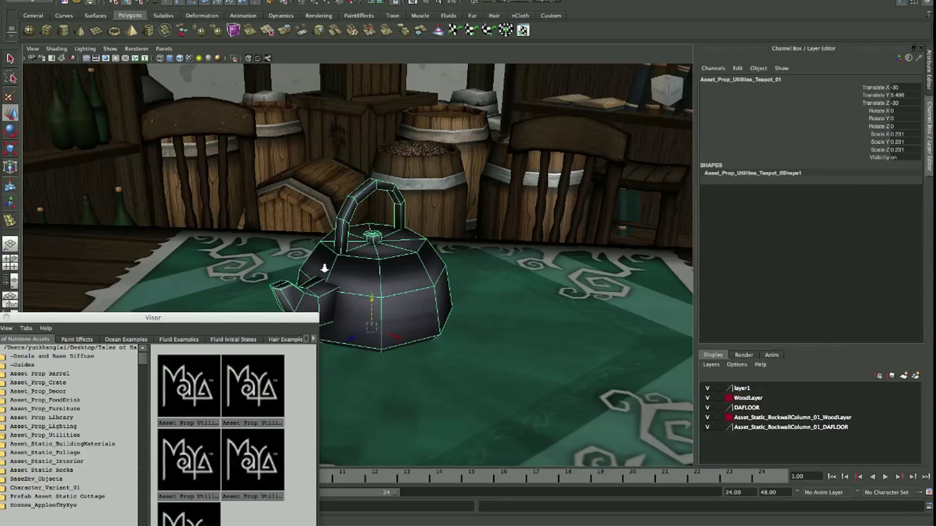
pyautogui.keyDown('alt'); pyautogui.moveTo(439, 212); pyautogui.dragTo(468, 231, button='right'); pyautogui.keyUp('alt')
pyautogui.moveTo(468, 223); pyautogui.dragTo(467, 226)
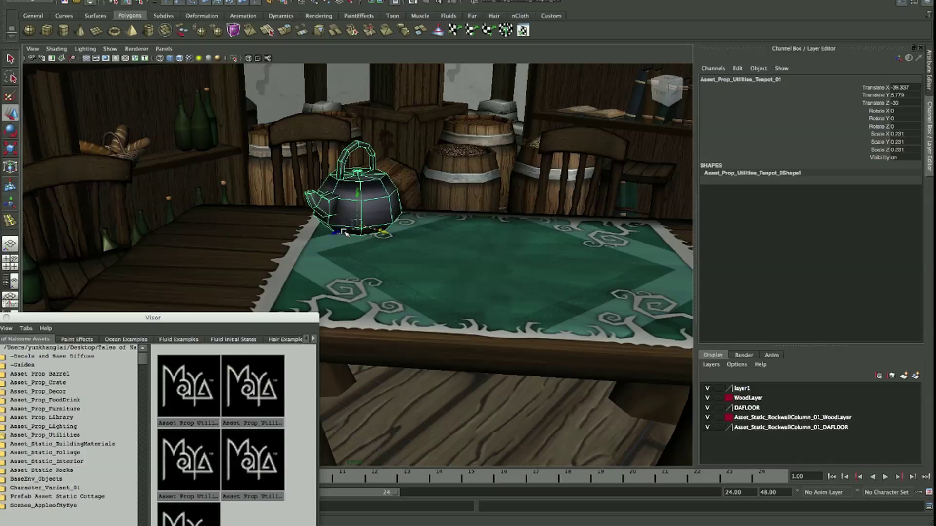
pyautogui.moveTo(488, 249); pyautogui.dragTo(264, 215, button='middle')
pyautogui.keyDown('alt'); pyautogui.moveTo(263, 215); pyautogui.dragTo(230, 257, button='right'); pyautogui.keyUp('alt')
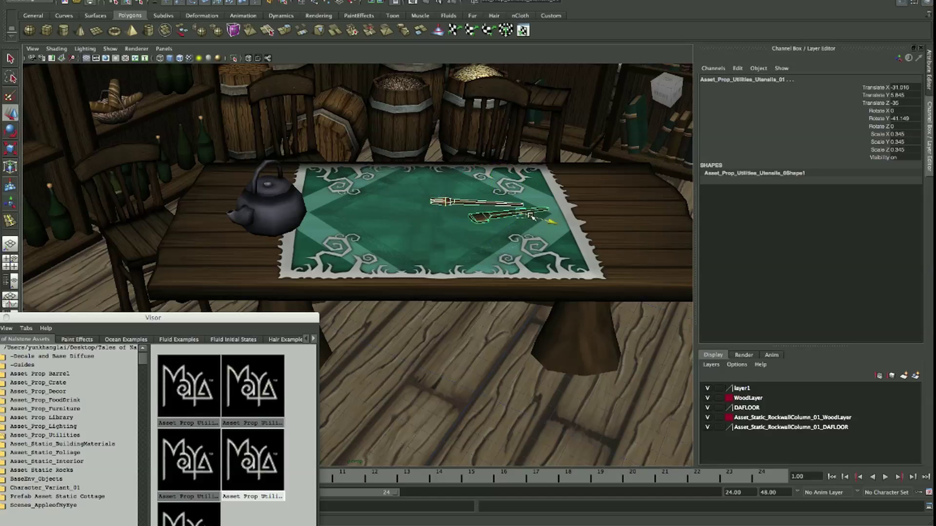
pyautogui.keyDown('alt'); pyautogui.moveTo(593, 217); pyautogui.dragTo(557, 164); pyautogui.keyUp('alt')
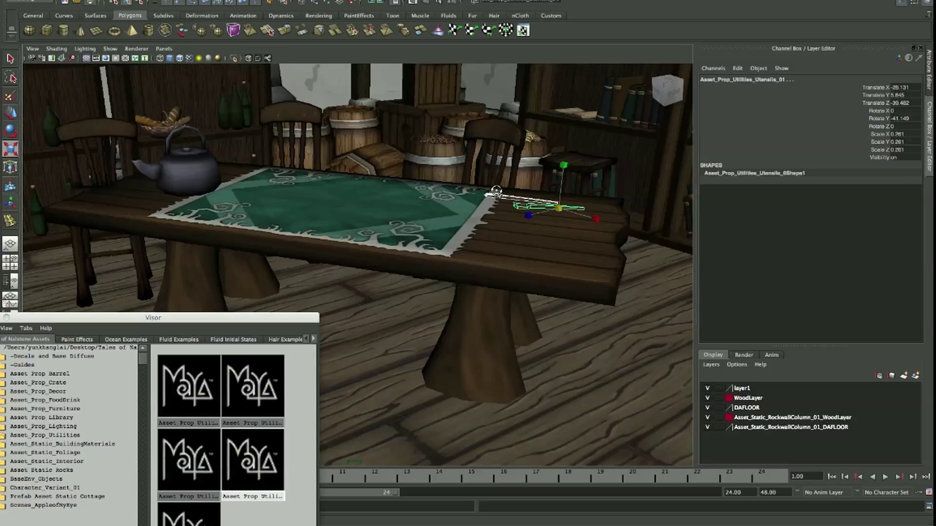
pyautogui.click(64, 453)
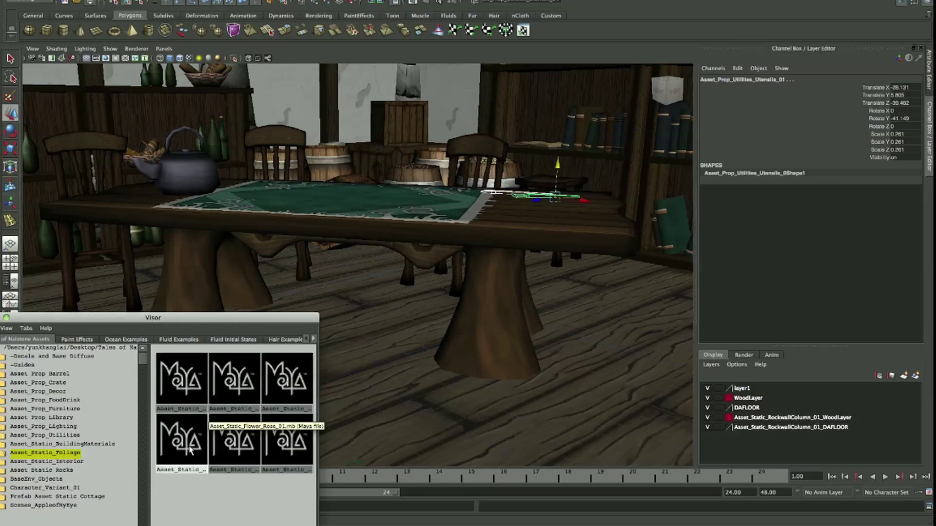
# Add the CoatHanger from Asset_Static_Interior and lift it onto the back wall
pyautogui.click(46, 462)
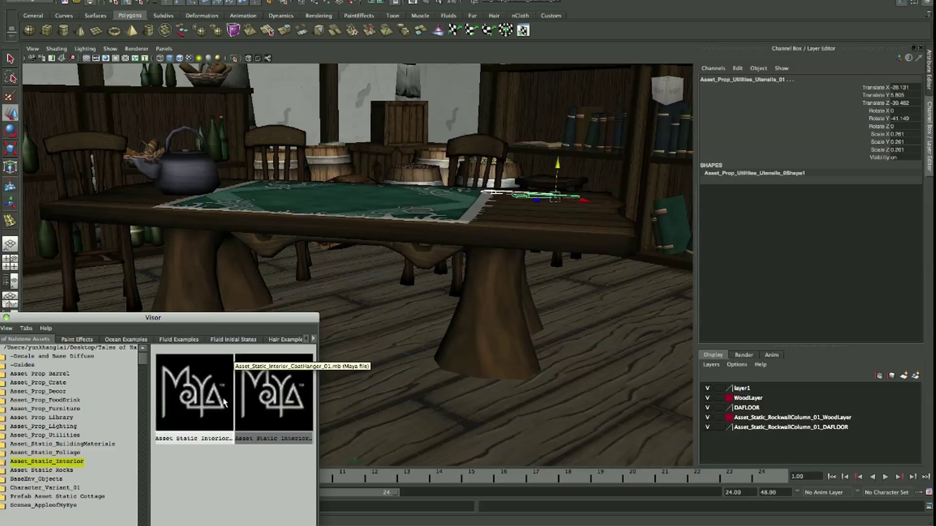
pyautogui.click(413, 391)
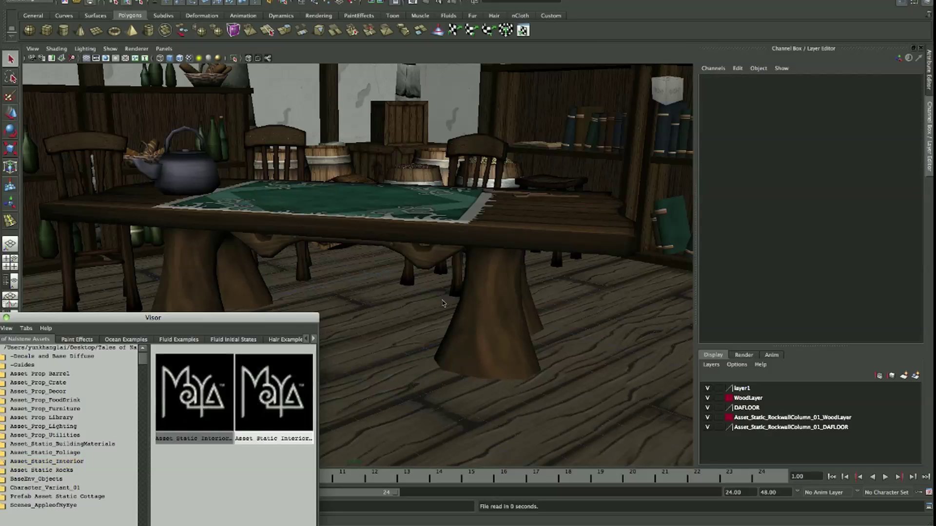
pyautogui.keyDown('alt'); pyautogui.moveTo(413, 392); pyautogui.dragTo(271, 271, button='right'); pyautogui.keyUp('alt')
pyautogui.click(419, 414)
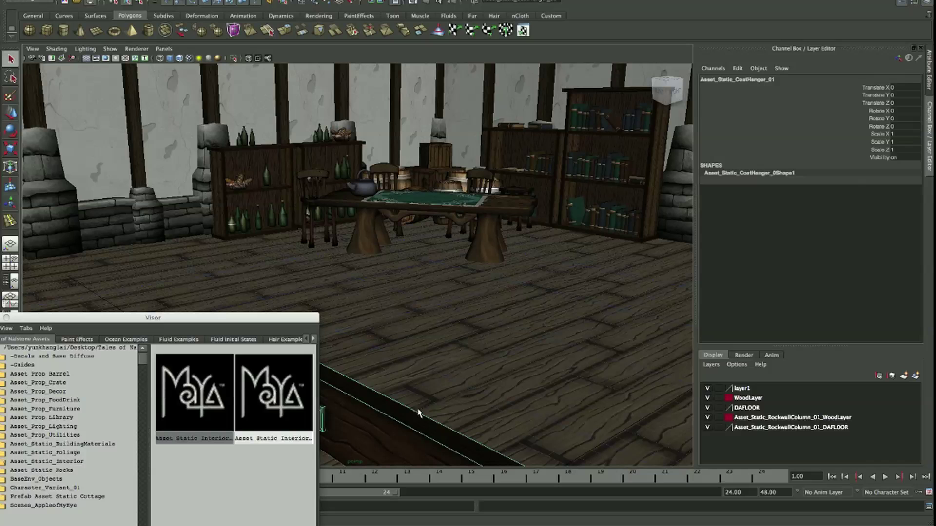
pyautogui.moveTo(462, 261)
pyautogui.keyDown('alt'); pyautogui.mouseDown()
pyautogui.moveTo(373, 307)
pyautogui.moveTo(521, 279)
pyautogui.mouseUp(); pyautogui.keyUp('alt')
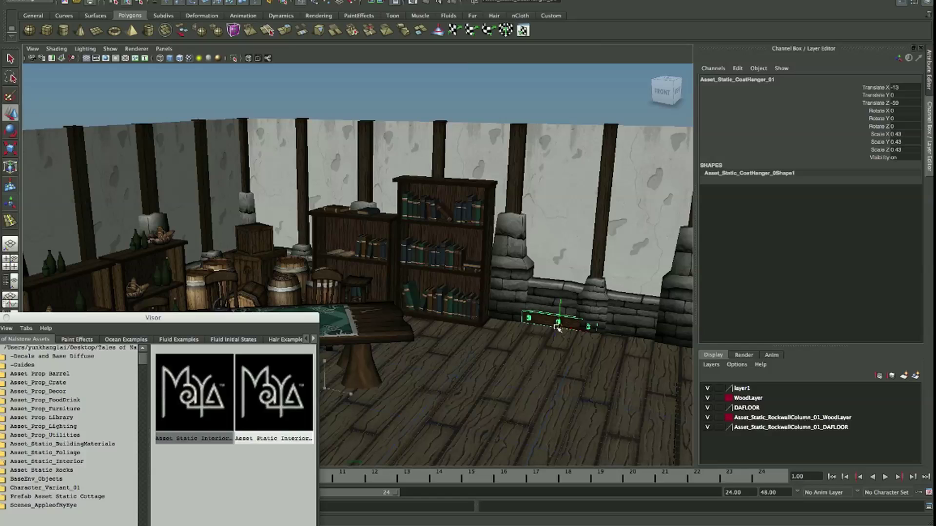
pyautogui.keyDown('alt'); pyautogui.moveTo(547, 181); pyautogui.dragTo(612, 228, button='right'); pyautogui.keyUp('alt')
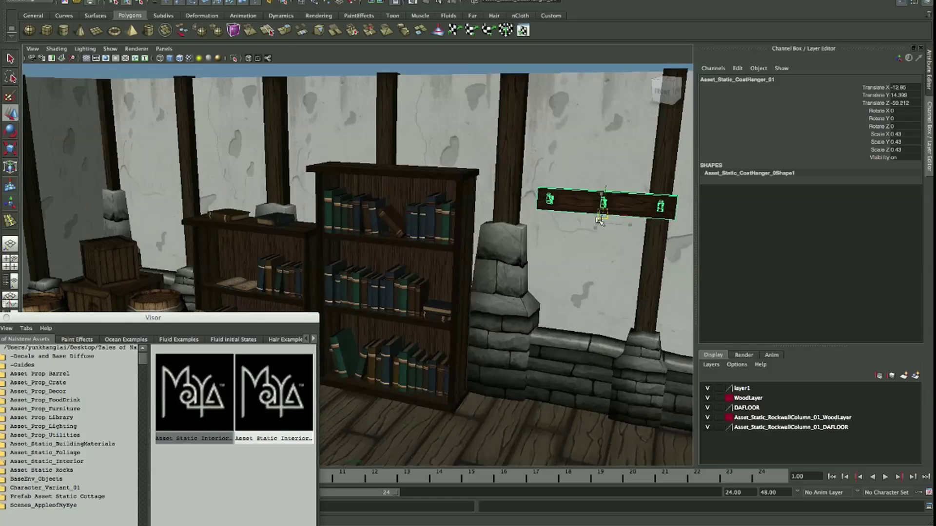
# Slide a coat hanger copy along the wall and place the third on the adjoining wall
pyautogui.moveTo(600, 220)
pyautogui.keyDown('alt'); pyautogui.mouseDown()
pyautogui.moveTo(586, 242)
pyautogui.moveTo(608, 285)
pyautogui.moveTo(617, 273)
pyautogui.mouseUp(); pyautogui.keyUp('alt')
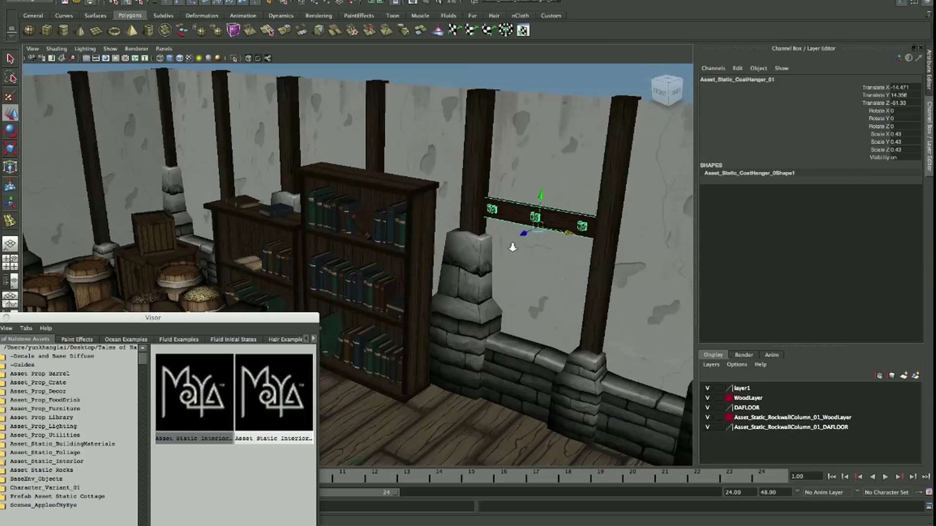
pyautogui.keyDown('alt'); pyautogui.moveTo(617, 273); pyautogui.dragTo(477, 255); pyautogui.keyUp('alt')
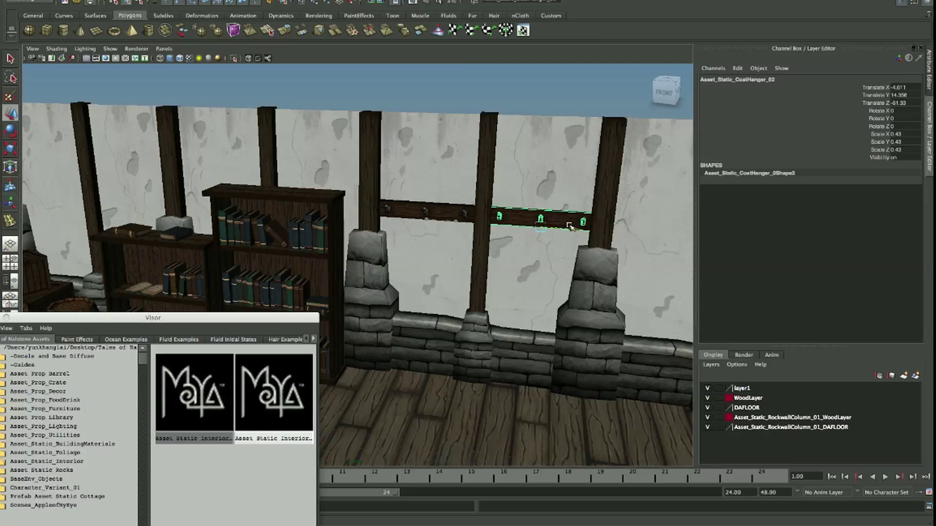
pyautogui.keyDown('alt'); pyautogui.moveTo(570, 226); pyautogui.dragTo(489, 279); pyautogui.keyUp('alt')
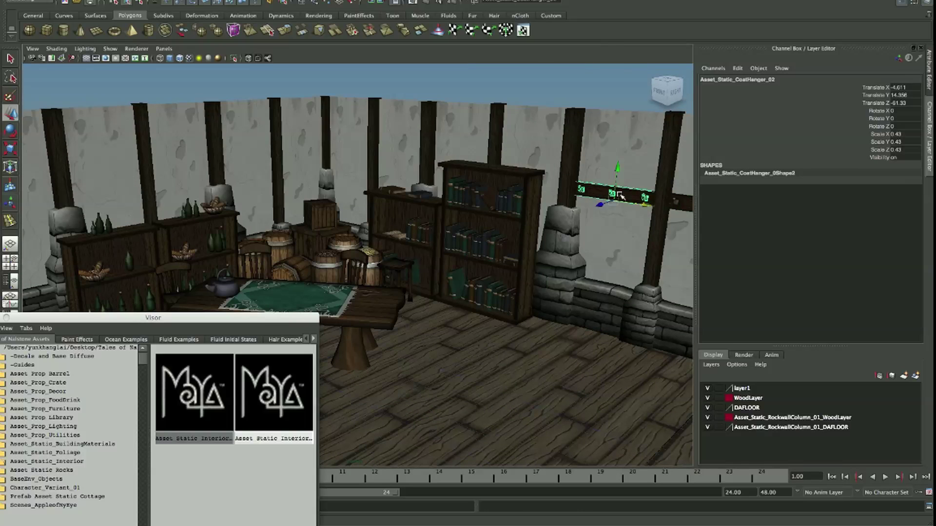
pyautogui.keyDown('alt'); pyautogui.moveTo(620, 204); pyautogui.dragTo(625, 201); pyautogui.keyUp('alt')
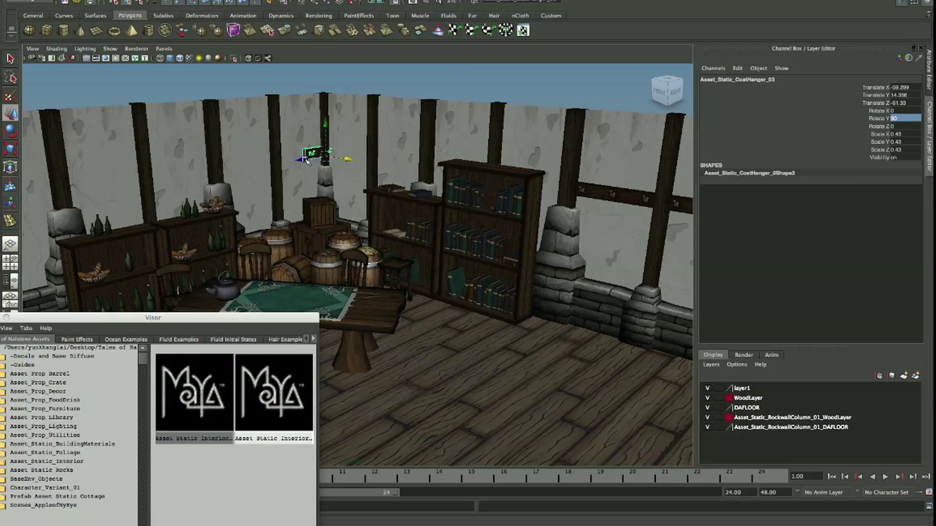
pyautogui.press('f')
pyautogui.moveTo(360, 309)
pyautogui.keyDown('alt'); pyautogui.mouseDown()
pyautogui.moveTo(373, 318)
pyautogui.moveTo(381, 282)
pyautogui.mouseUp(); pyautogui.keyUp('alt')
pyautogui.keyDown('alt'); pyautogui.moveTo(382, 282); pyautogui.dragTo(293, 307, button='right'); pyautogui.keyUp('alt')
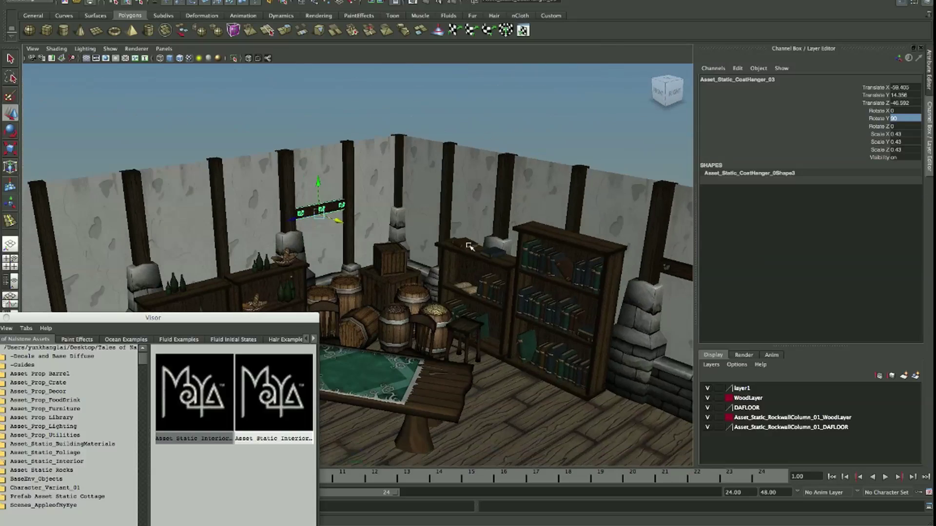
# Bring Vase_01 from the Asset_Prop_Decor folder into the scene and shrink it
pyautogui.keyDown('alt'); pyautogui.moveTo(293, 307); pyautogui.dragTo(62, 411); pyautogui.keyUp('alt')
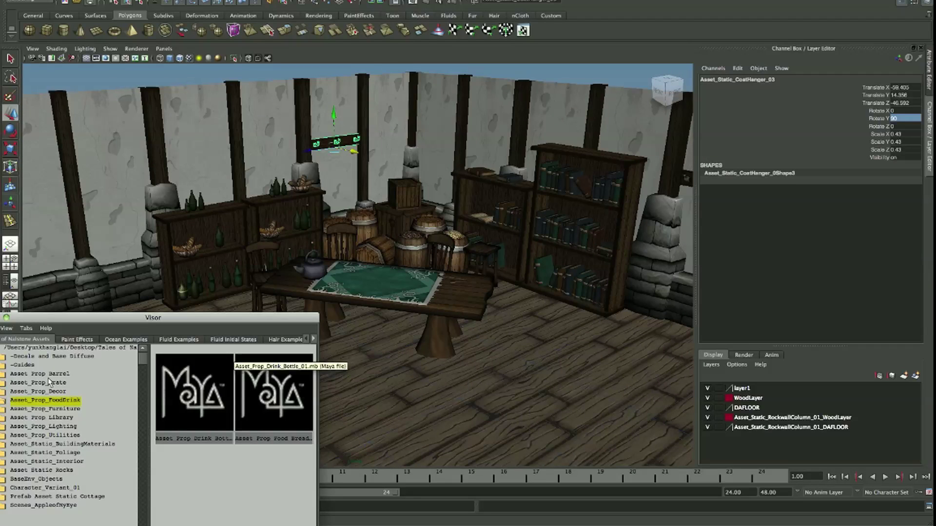
pyautogui.click(96, 392)
pyautogui.moveTo(227, 439); pyautogui.dragTo(410, 380)
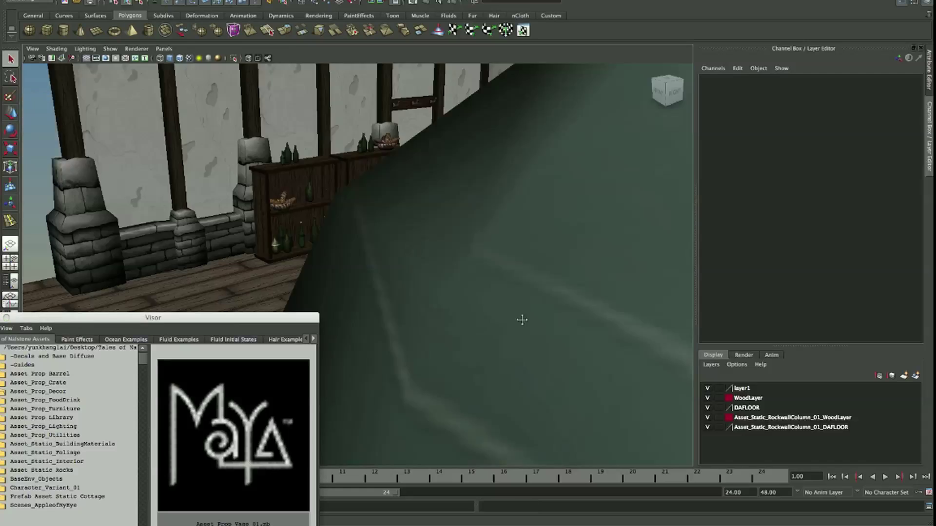
pyautogui.press('r')
pyautogui.moveTo(461, 315); pyautogui.dragTo(285, 349, button='middle')
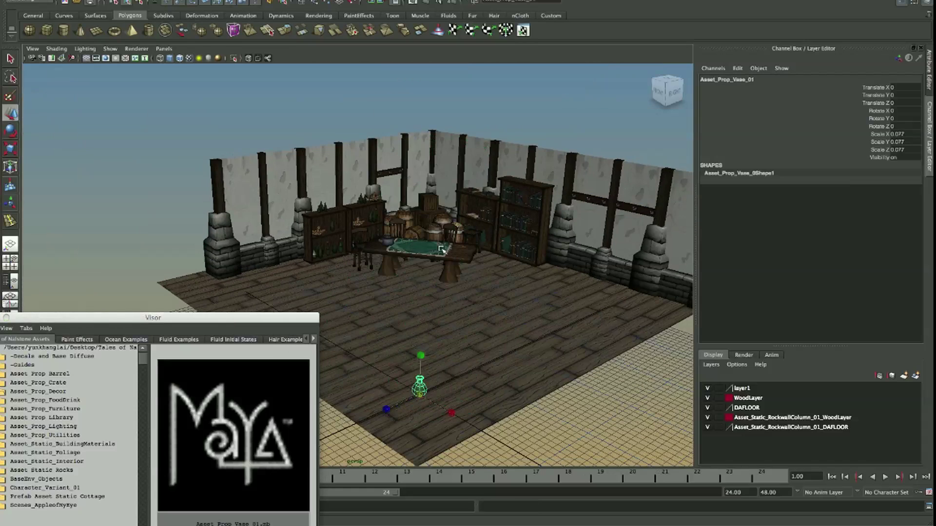
# Lift the vase onto the tabletop and centre it on the rug
pyautogui.press('f')
pyautogui.moveTo(268, 417); pyautogui.dragTo(269, 246, button='middle')
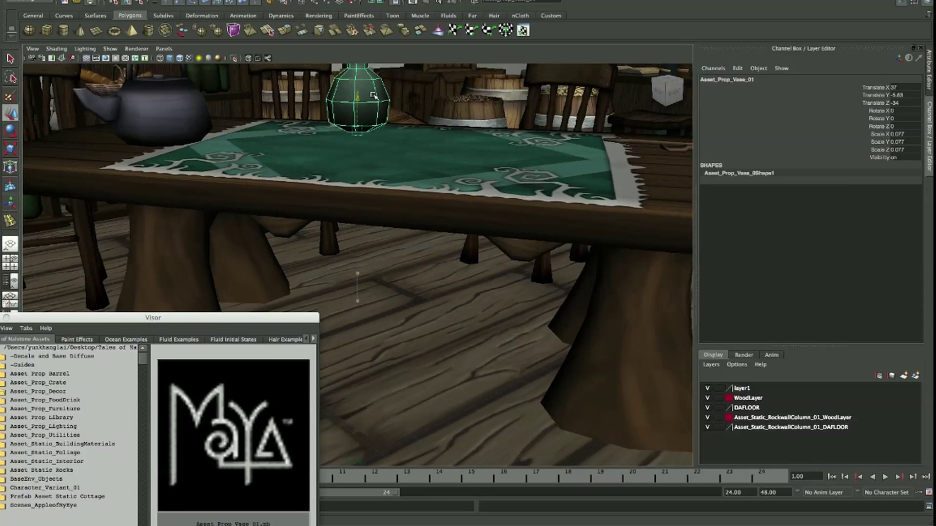
pyautogui.keyDown('alt'); pyautogui.moveTo(107, 307); pyautogui.dragTo(292, 278, button='right'); pyautogui.keyUp('alt')
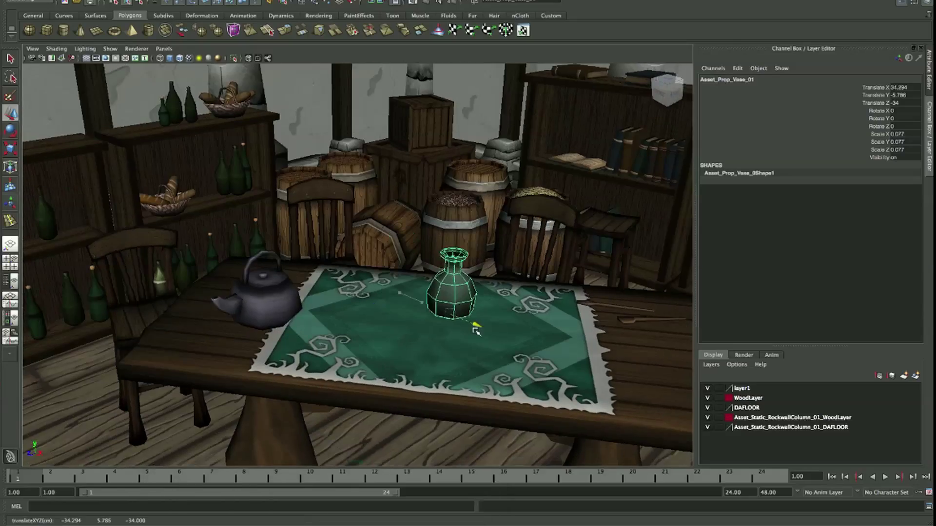
# Turn the vase slightly in Y and settle on a low, frontal room view
pyautogui.moveTo(398, 272); pyautogui.dragTo(460, 303, button='middle')
pyautogui.keyDown('alt'); pyautogui.moveTo(460, 303); pyautogui.dragTo(463, 329, button='right'); pyautogui.keyUp('alt')
pyautogui.keyDown('alt'); pyautogui.moveTo(463, 330); pyautogui.dragTo(439, 299); pyautogui.keyUp('alt')
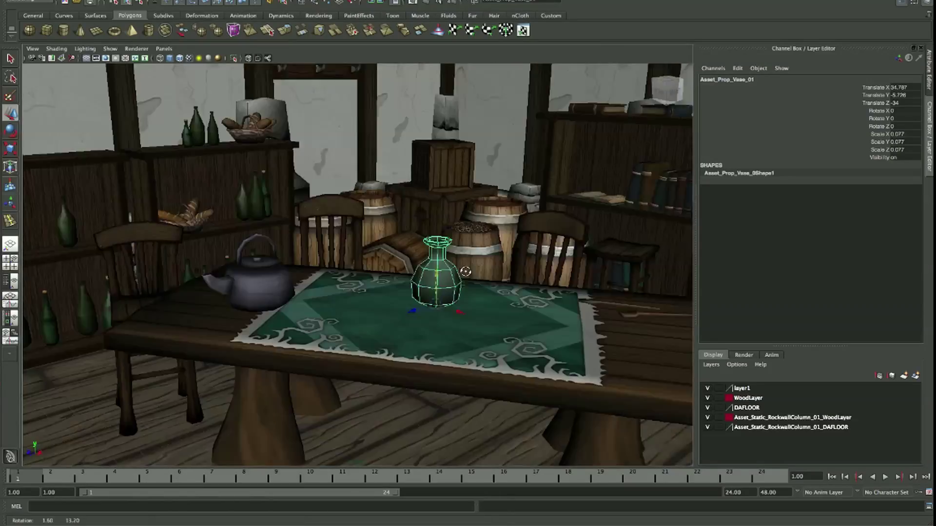
pyautogui.moveTo(439, 300)
pyautogui.keyDown('alt'); pyautogui.mouseDown(button='right')
pyautogui.moveTo(421, 290)
pyautogui.moveTo(413, 298)
pyautogui.mouseUp(button='right'); pyautogui.keyUp('alt')
pyautogui.press('e')
pyautogui.press('w')
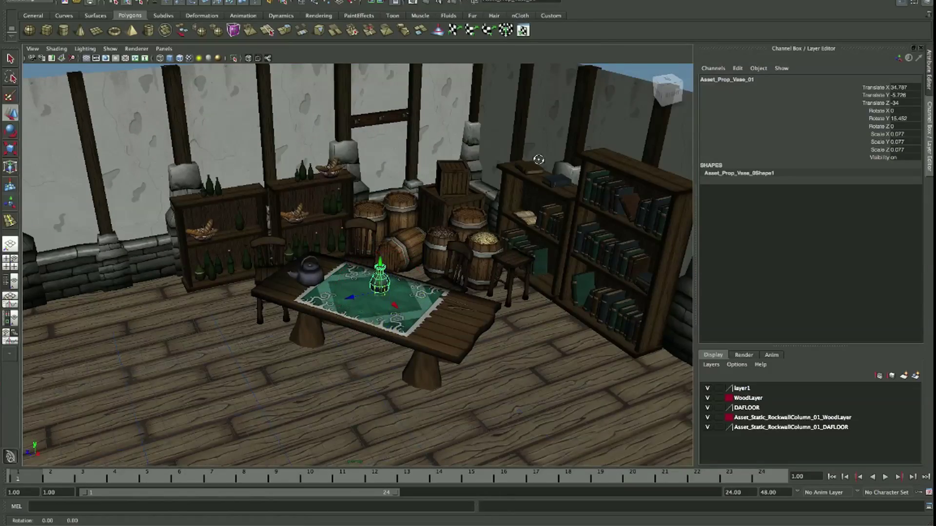
pyautogui.moveTo(413, 307)
pyautogui.keyDown('alt'); pyautogui.mouseDown()
pyautogui.moveTo(419, 269)
pyautogui.moveTo(410, 263)
pyautogui.moveTo(421, 272)
pyautogui.mouseUp(); pyautogui.keyUp('alt')
# Open Hardware Renderer 2.0 Settings and reveal the Screen-space Ambient Occlusion options
pyautogui.click(136, 49)
pyautogui.click(214, 81)
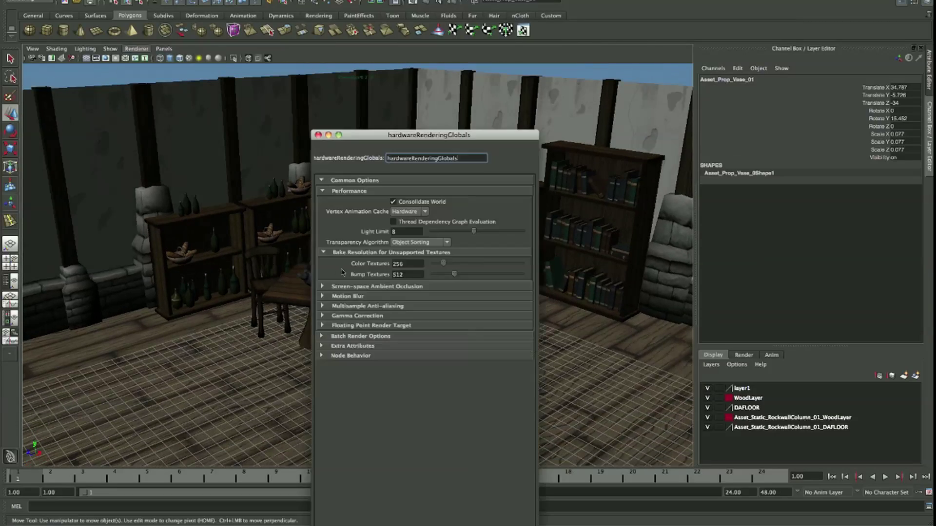
pyautogui.click(358, 180)
pyautogui.click(380, 286)
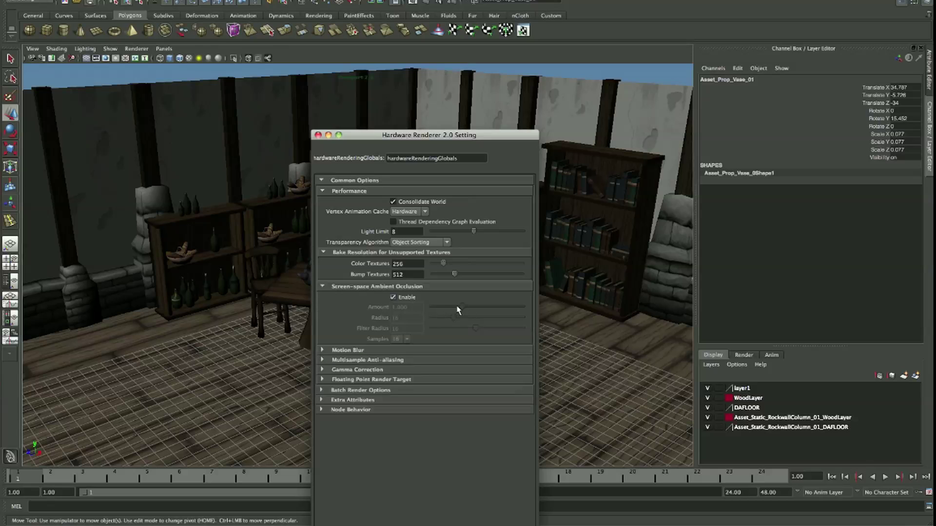
# Raise the ambient occlusion amount, lower its radius, and close the settings window
pyautogui.moveTo(453, 136); pyautogui.dragTo(340, 234)
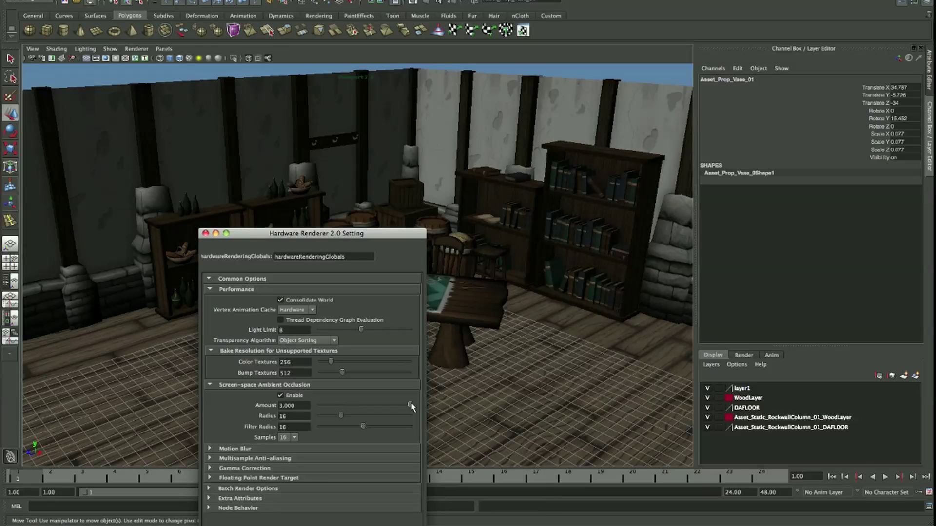
pyautogui.moveTo(342, 416); pyautogui.dragTo(333, 415)
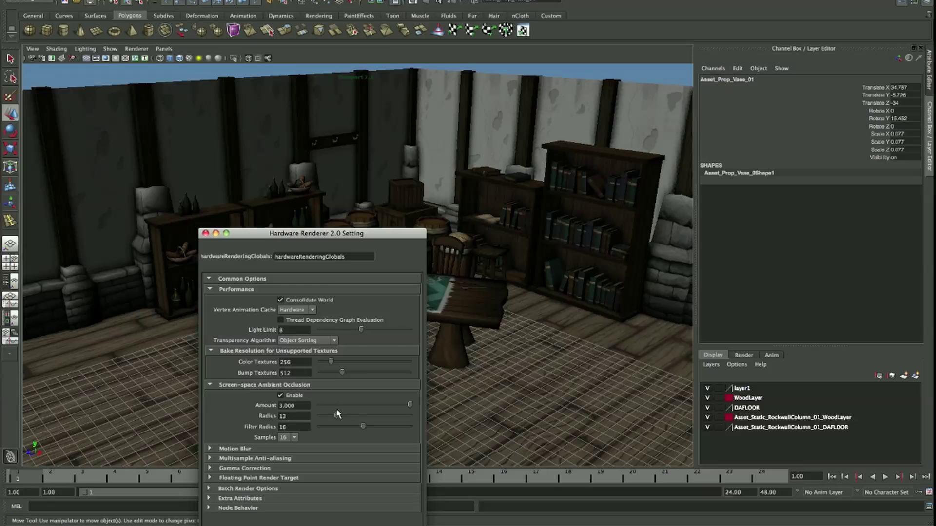
pyautogui.click(205, 233)
pyautogui.press('f')
pyautogui.click(157, 3)
pyautogui.press('Escape')
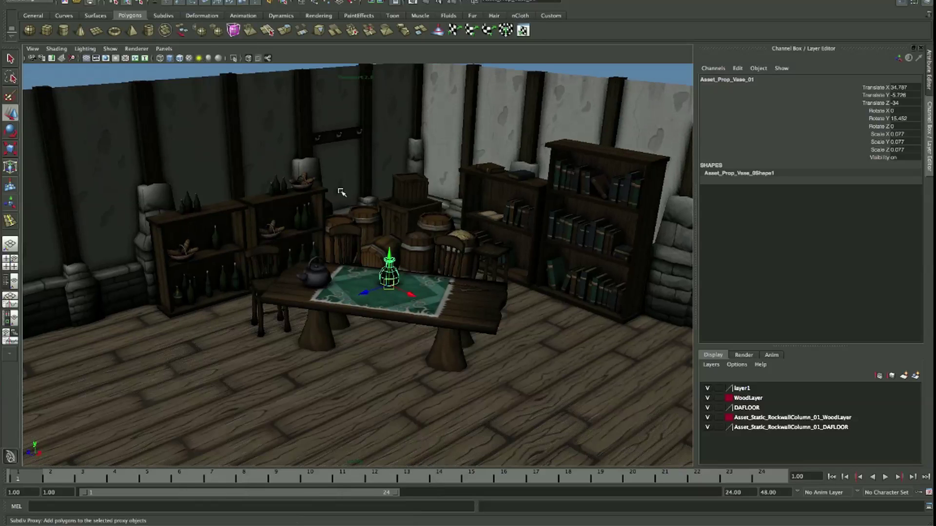
# Create a Point Light from the marking menu and raise it above the room's centre
pyautogui.keyDown('alt'); pyautogui.moveTo(344, 349); pyautogui.dragTo(429, 383); pyautogui.keyUp('alt')
pyautogui.click(429, 382)
pyautogui.moveTo(418, 334); pyautogui.dragTo(354, 275, button='right')
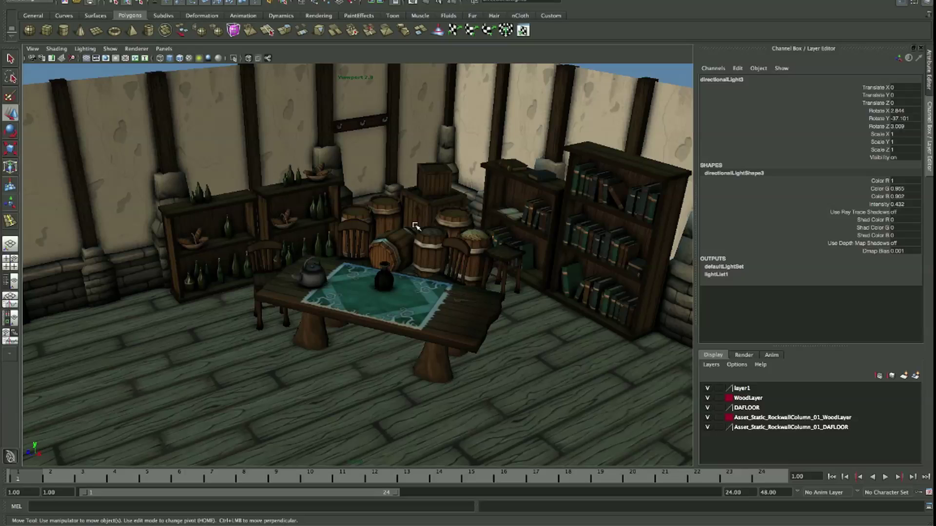
pyautogui.keyDown('alt'); pyautogui.moveTo(399, 289); pyautogui.dragTo(414, 221); pyautogui.keyUp('alt')
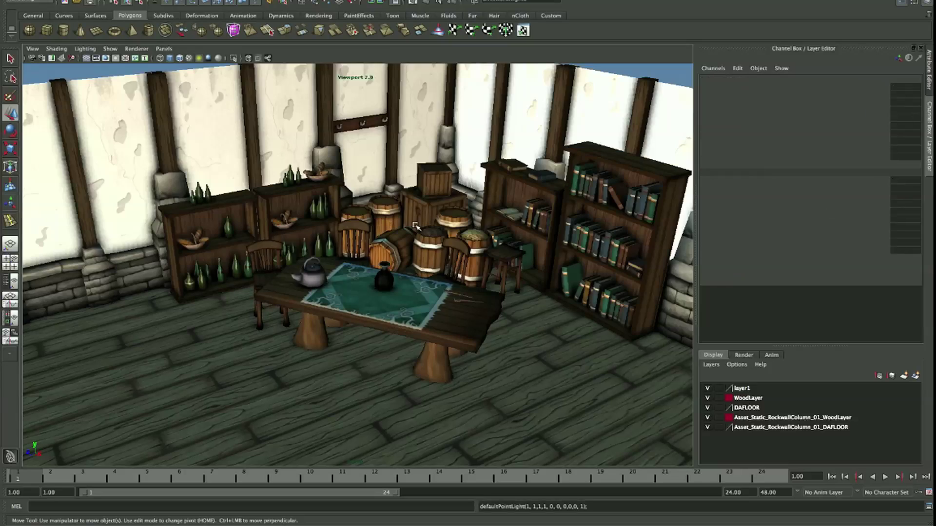
pyautogui.keyDown('alt'); pyautogui.moveTo(413, 221); pyautogui.dragTo(355, 357, button='right'); pyautogui.keyUp('alt')
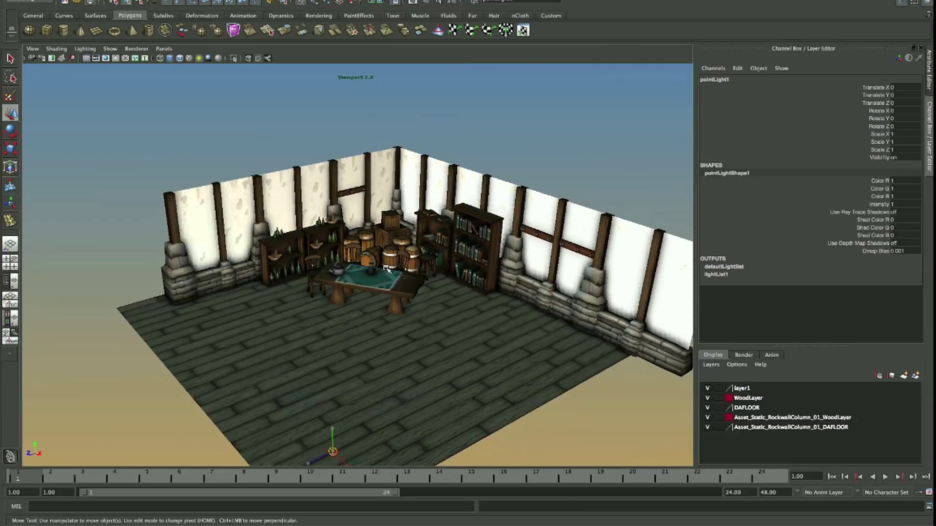
pyautogui.moveTo(333, 452)
pyautogui.mouseDown()
pyautogui.moveTo(328, 376)
pyautogui.moveTo(381, 163)
pyautogui.mouseUp()
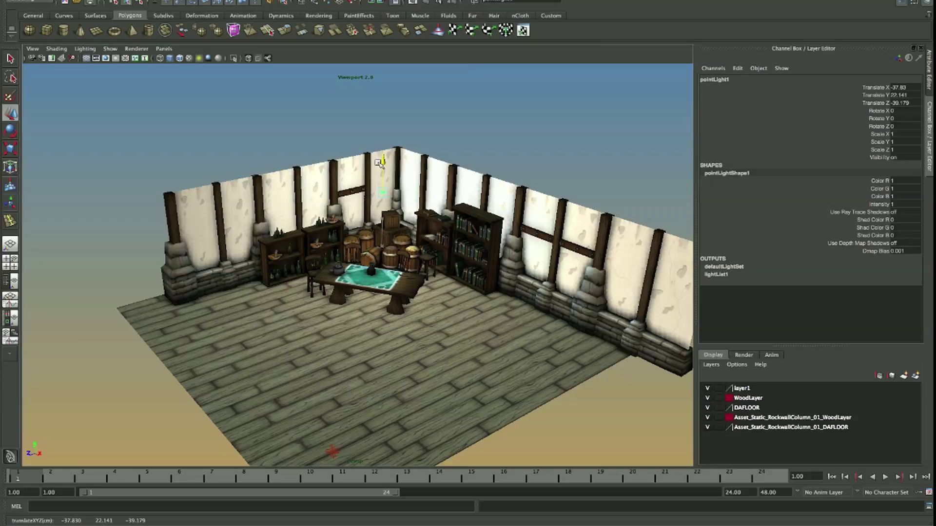
# Set the point light's colour to a saturated orange in the Attribute Editor
pyautogui.hotkey('ctrl', 'a')
pyautogui.click(790, 188)
pyautogui.click(494, 229)
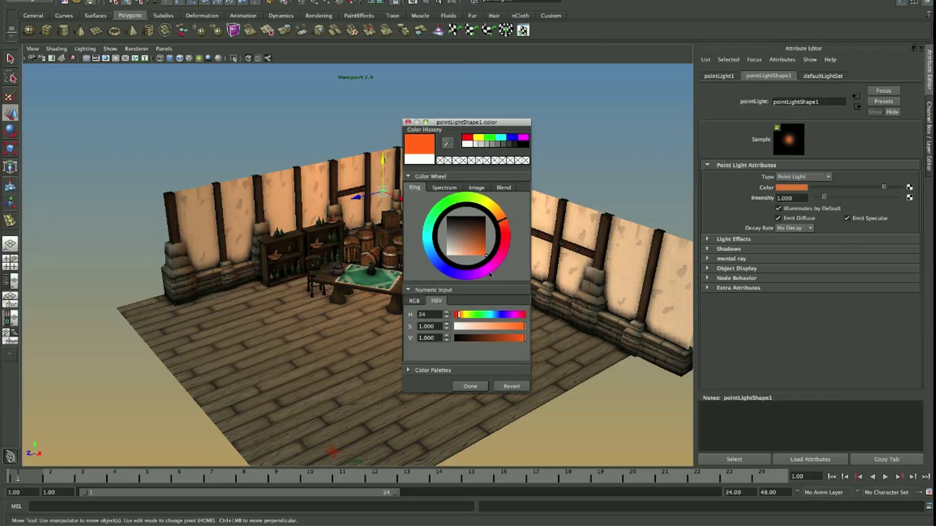
pyautogui.click(471, 257)
pyautogui.moveTo(473, 256); pyautogui.dragTo(489, 272)
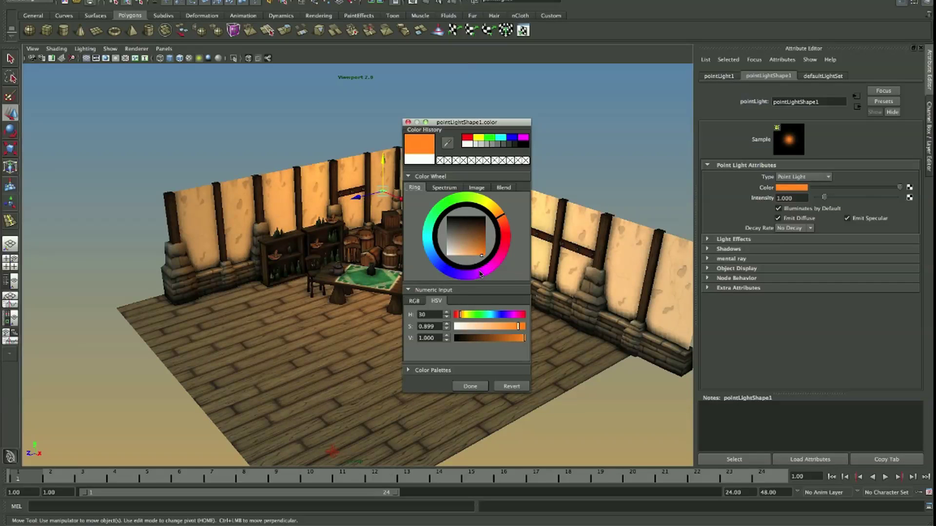
pyautogui.click(470, 387)
# Give the light Linear decay and an intensity of 15
pyautogui.click(794, 227)
pyautogui.doubleClick(786, 197)
pyautogui.write('10')
pyautogui.press('Return')
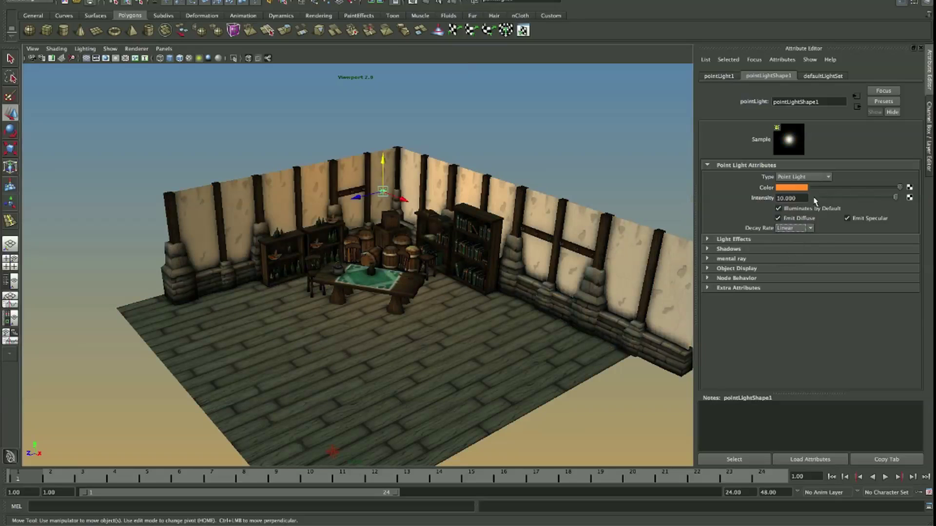
pyautogui.write('15')
pyautogui.press('Return')
pyautogui.keyDown('alt'); pyautogui.moveTo(512, 241); pyautogui.dragTo(470, 255, button='right'); pyautogui.keyUp('alt')
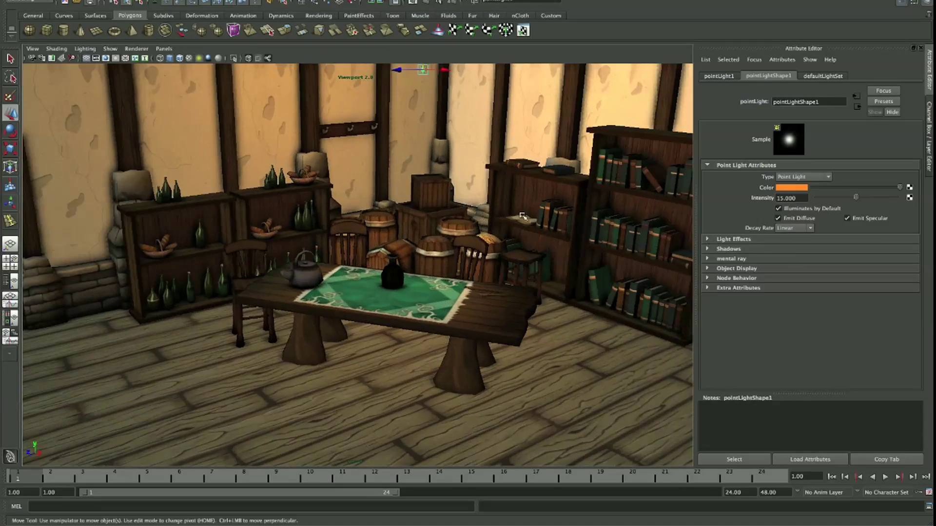
pyautogui.click(470, 255)
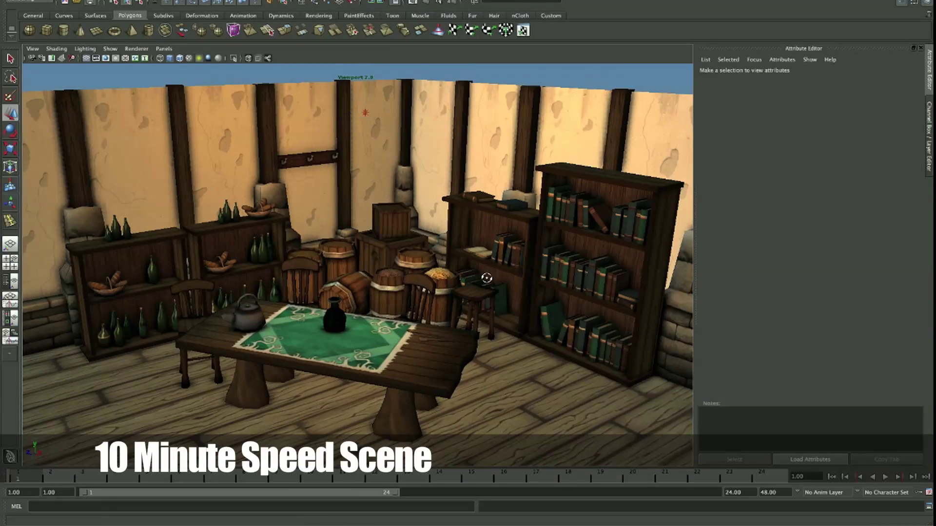
pyautogui.moveTo(470, 255)
pyautogui.keyDown('alt'); pyautogui.mouseDown()
pyautogui.moveTo(464, 281)
pyautogui.moveTo(492, 273)
pyautogui.moveTo(509, 237)
pyautogui.mouseUp(); pyautogui.keyUp('alt')
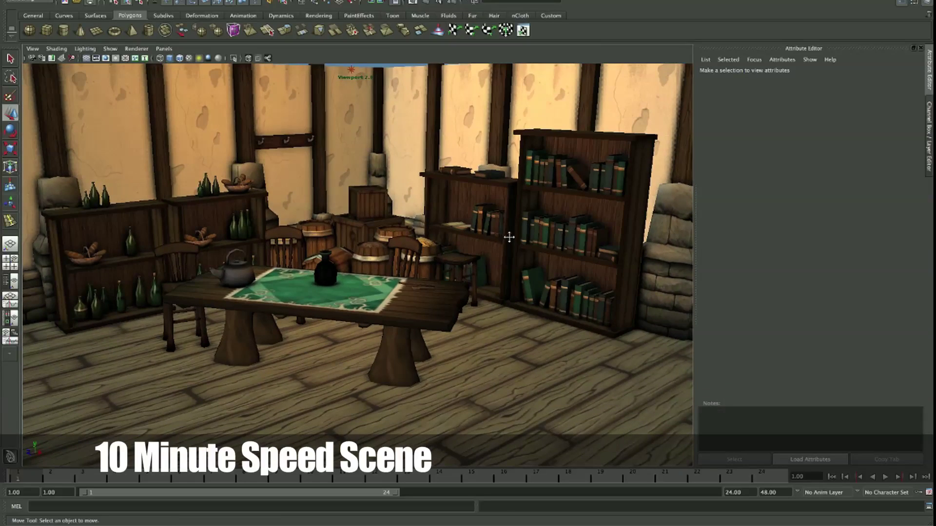
pyautogui.moveTo(475, 264)
pyautogui.keyDown('alt'); pyautogui.mouseDown()
pyautogui.moveTo(560, 270)
pyautogui.moveTo(538, 268)
pyautogui.mouseUp(); pyautogui.keyUp('alt')
pyautogui.keyDown('alt'); pyautogui.moveTo(539, 268); pyautogui.dragTo(475, 268, button='right'); pyautogui.keyUp('alt')
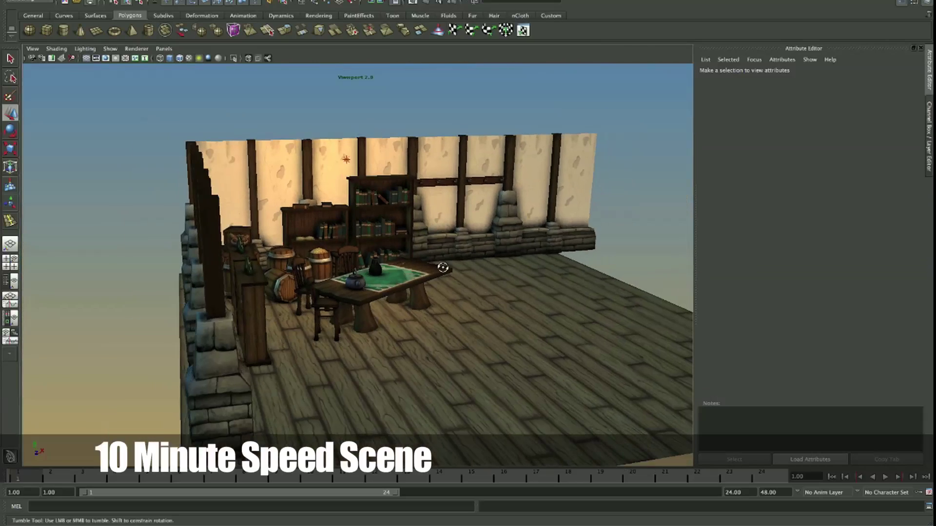
pyautogui.keyDown('alt'); pyautogui.moveTo(475, 267); pyautogui.dragTo(379, 266); pyautogui.keyUp('alt')
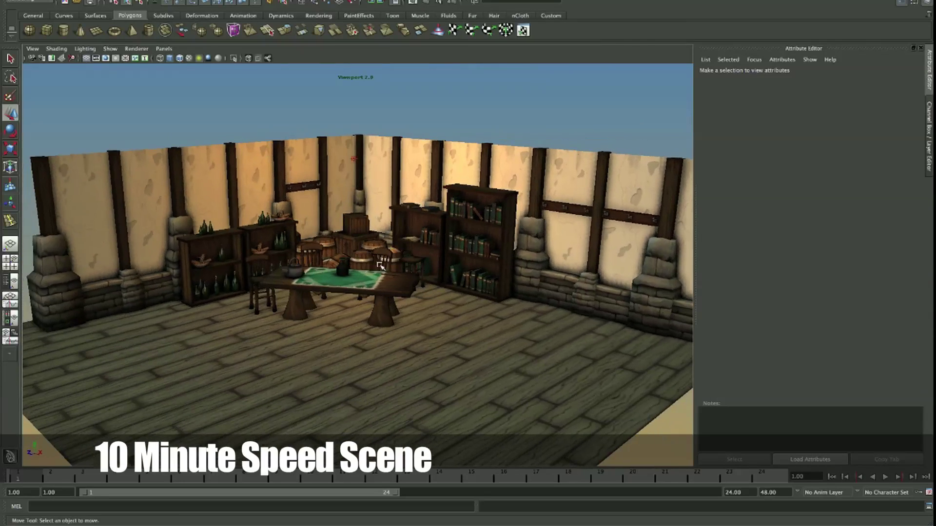
pyautogui.moveTo(504, 157)
pyautogui.keyDown('alt'); pyautogui.mouseDown()
pyautogui.moveTo(453, 198)
pyautogui.moveTo(512, 194)
pyautogui.mouseUp(); pyautogui.keyUp('alt')
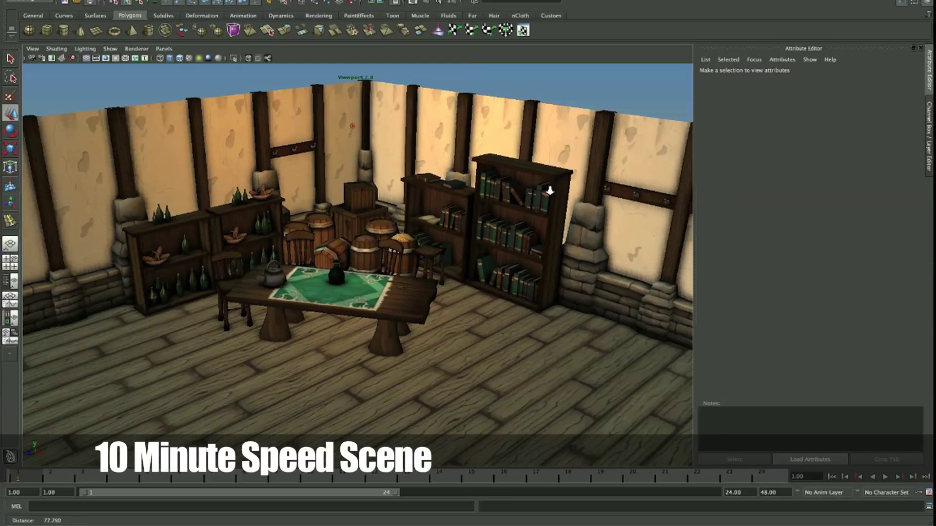
pyautogui.moveTo(512, 194)
pyautogui.keyDown('alt'); pyautogui.mouseDown(button='right')
pyautogui.moveTo(571, 191)
pyautogui.moveTo(555, 181)
pyautogui.moveTo(512, 182)
pyautogui.moveTo(609, 190)
pyautogui.mouseUp(button='right'); pyautogui.keyUp('alt')
pyautogui.keyDown('alt'); pyautogui.moveTo(609, 191); pyautogui.dragTo(501, 233); pyautogui.keyUp('alt')
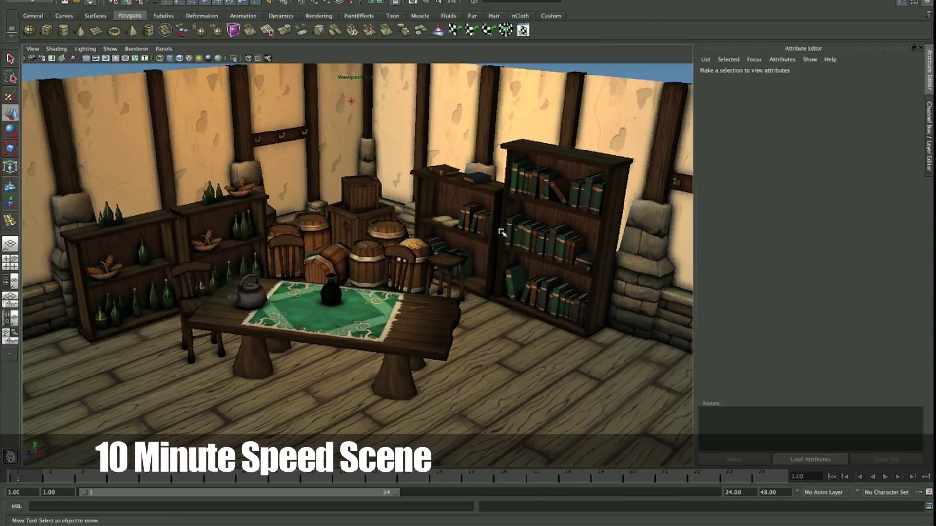
# Move the chair from behind the barrels to the table's right side
pyautogui.click(404, 261)
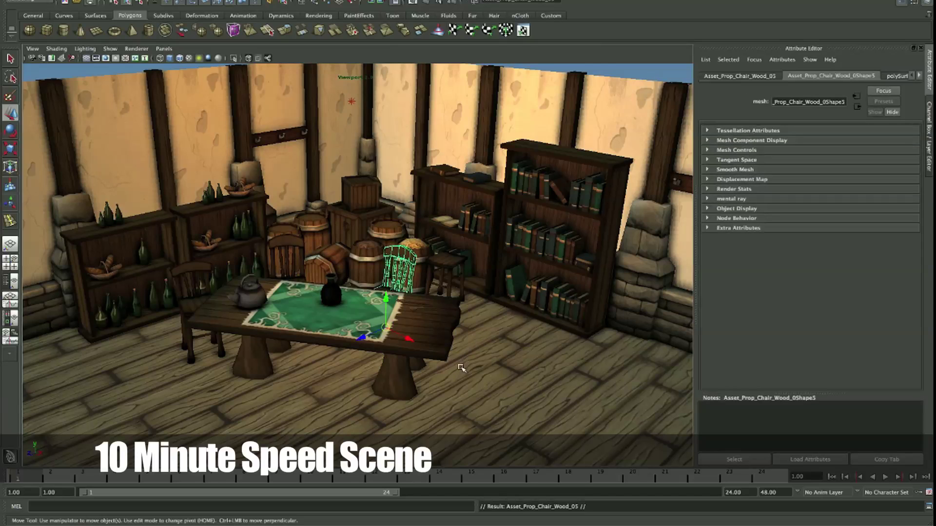
pyautogui.moveTo(461, 368); pyautogui.dragTo(482, 368, button='middle')
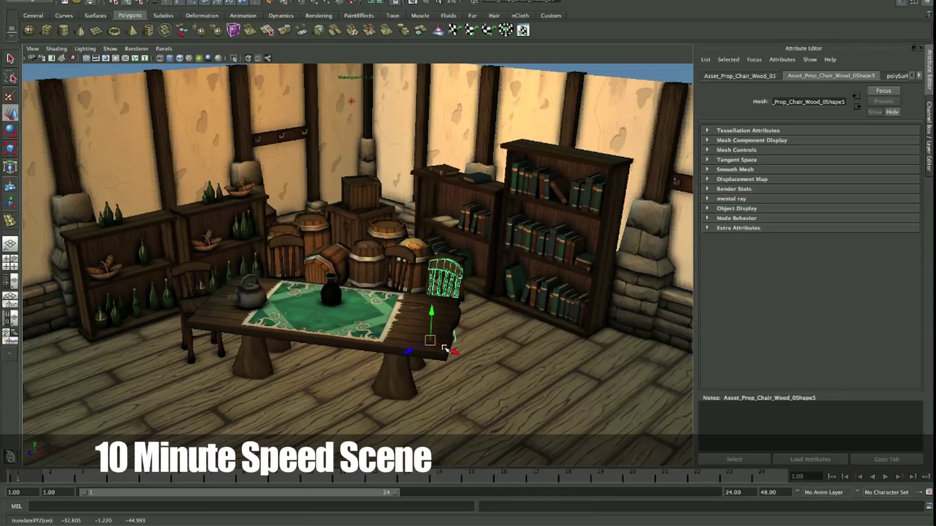
pyautogui.hotkey('ctrl', 'z')
pyautogui.moveTo(413, 341); pyautogui.dragTo(525, 399, button='middle')
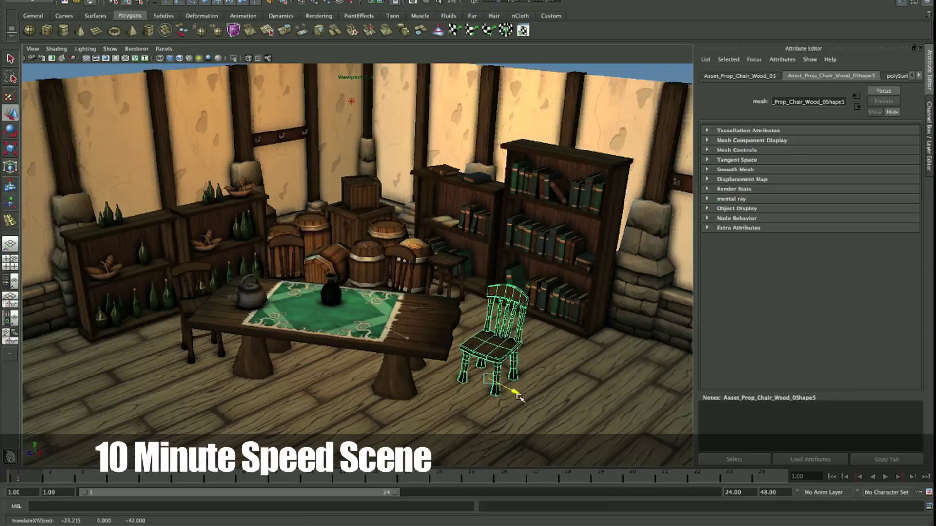
# Rotate the chair to face the table and slide it slightly closer
pyautogui.press('e')
pyautogui.moveTo(492, 404)
pyautogui.mouseDown()
pyautogui.moveTo(455, 401)
pyautogui.moveTo(469, 402)
pyautogui.mouseUp()
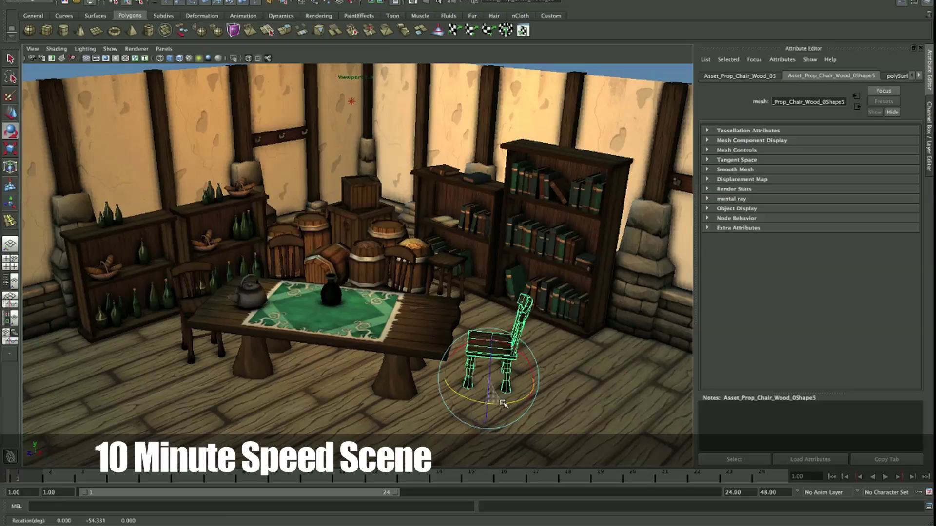
pyautogui.press('w')
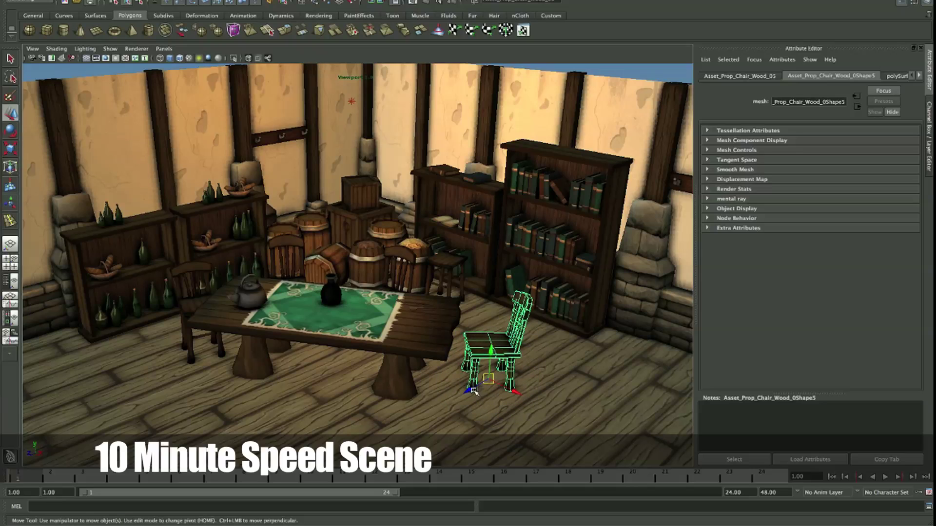
pyautogui.moveTo(439, 388); pyautogui.dragTo(432, 388, button='middle')
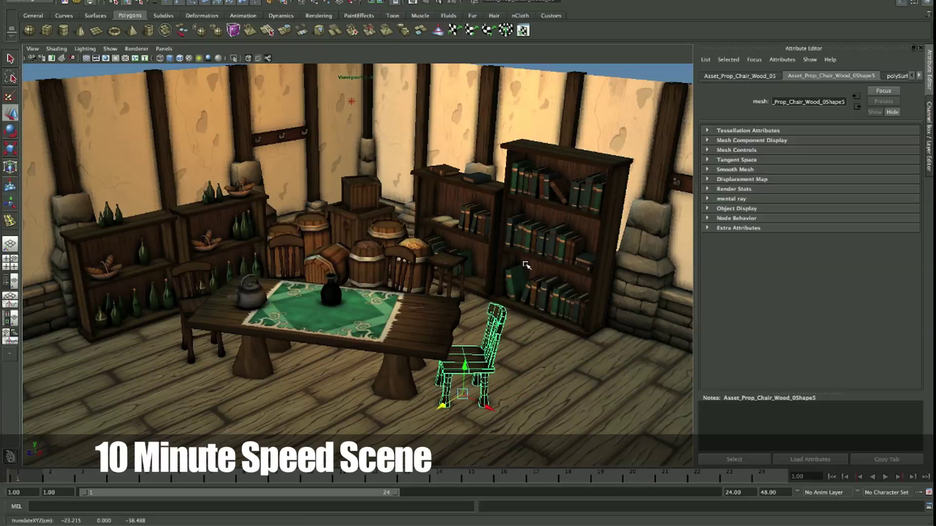
pyautogui.click(525, 148)
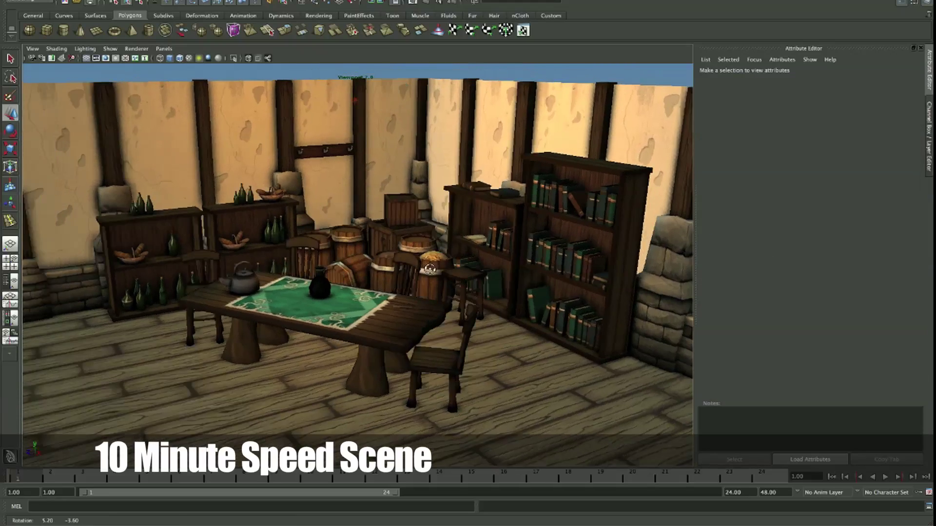
pyautogui.moveTo(463, 276)
pyautogui.keyDown('alt'); pyautogui.mouseDown()
pyautogui.moveTo(416, 270)
pyautogui.moveTo(455, 266)
pyautogui.mouseUp(); pyautogui.keyUp('alt')
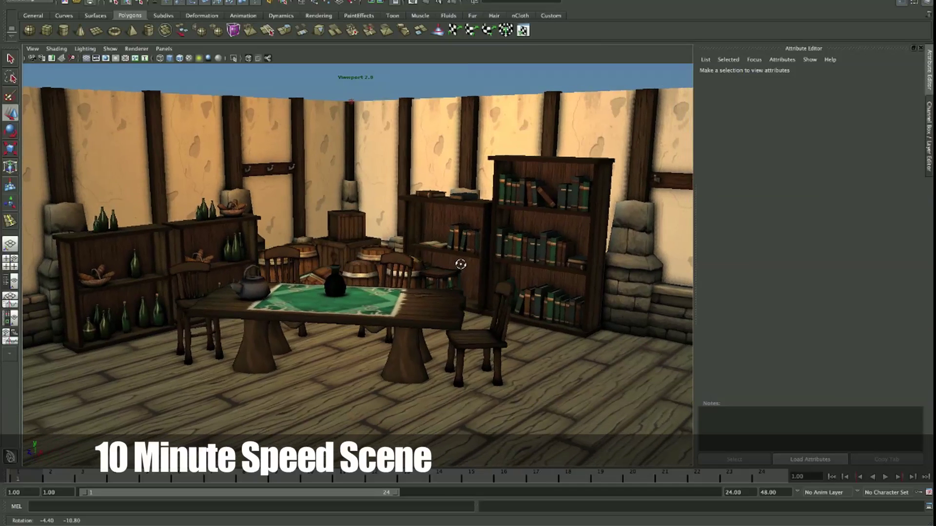